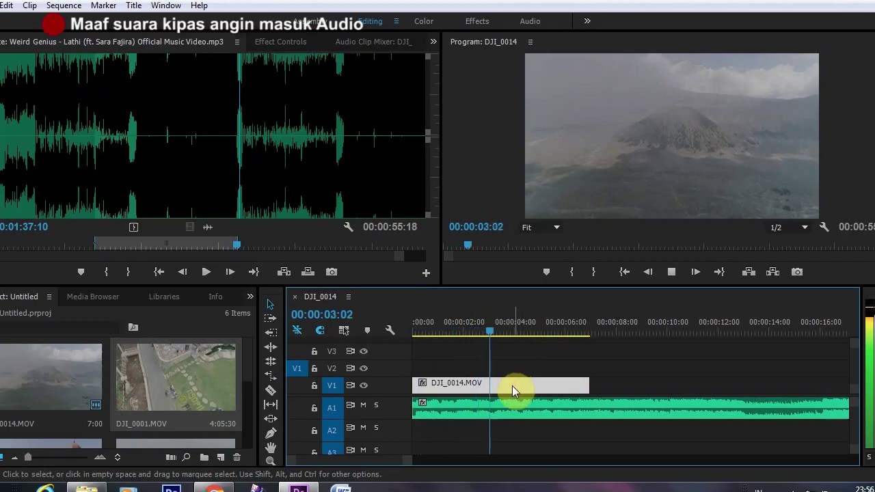
# Move the DJI_0014.MOV clip later on V1 so it starts at about 8 seconds, and return the playhead to the sequence start.
pyautogui.moveTo(485, 384); pyautogui.dragTo(691, 387)
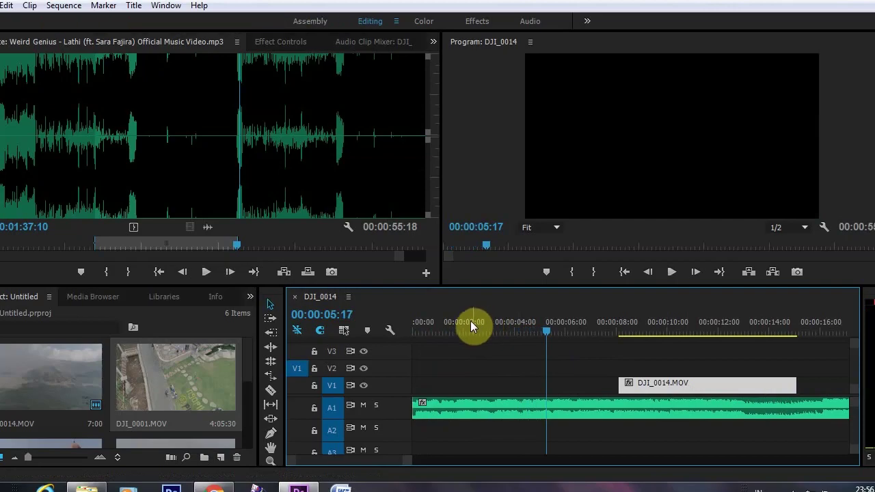
pyautogui.press('Home')
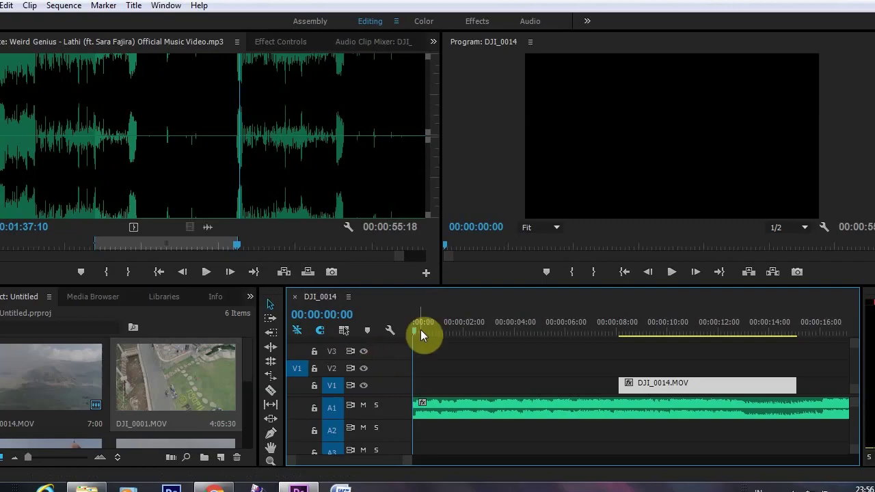
# Try placing a series of sequence markers at short intervals from 00:00:01:00 to 00:00:02:28.
pyautogui.moveTo(420, 330); pyautogui.dragTo(440, 330)
pyautogui.moveTo(404, 462); pyautogui.dragTo(377, 467)
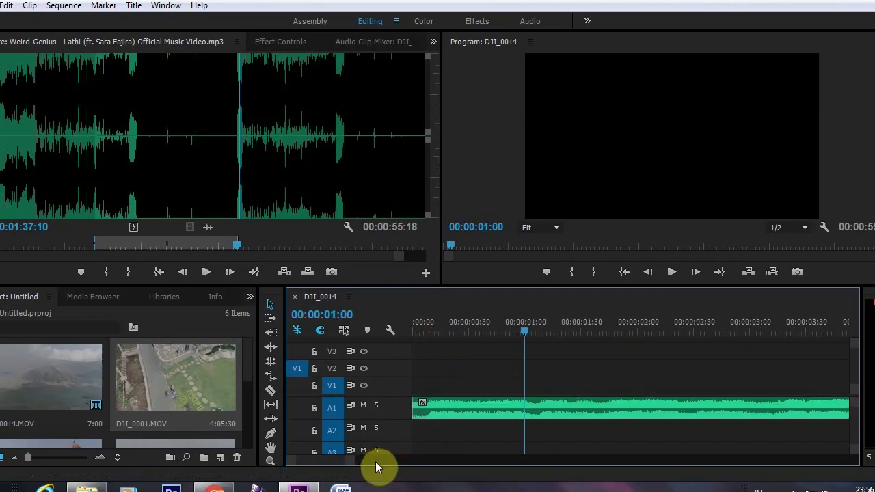
pyautogui.press('m')
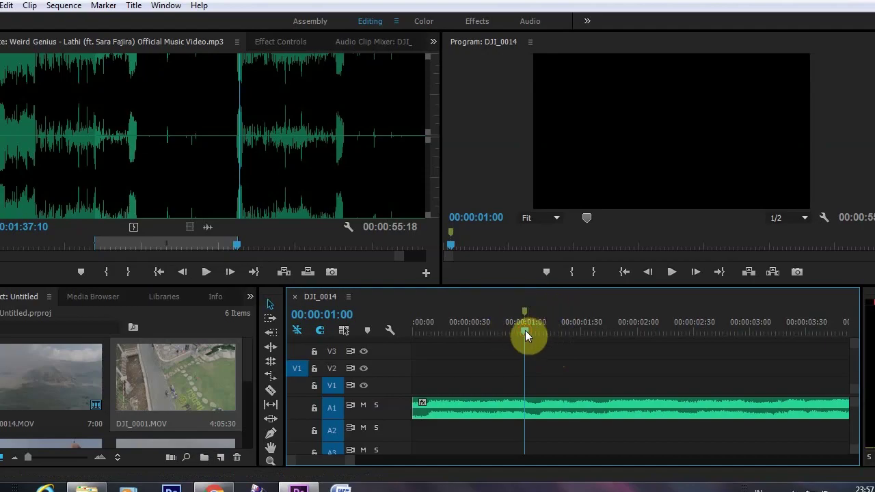
pyautogui.moveTo(525, 330); pyautogui.dragTo(544, 335)
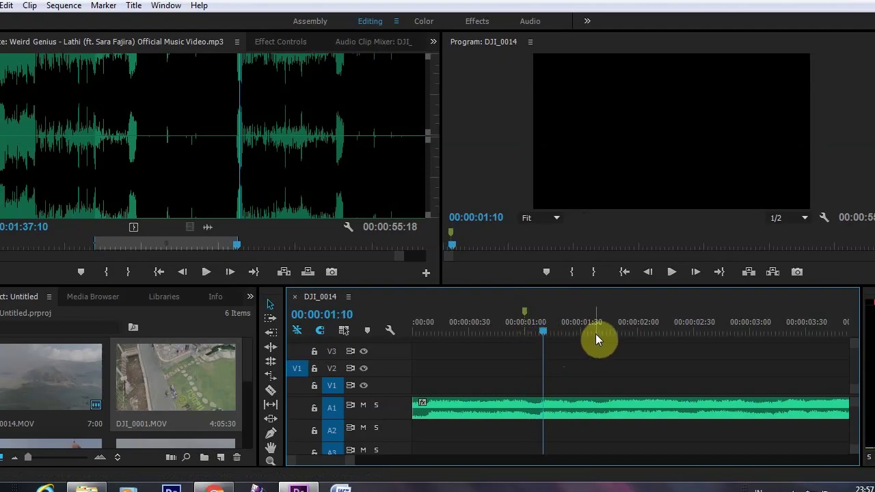
pyautogui.press('m')
pyautogui.moveTo(542, 331); pyautogui.dragTo(689, 329)
pyautogui.press('m')
pyautogui.press('m')
pyautogui.press('m')
pyautogui.press('m')
pyautogui.press('m')
pyautogui.press('m')
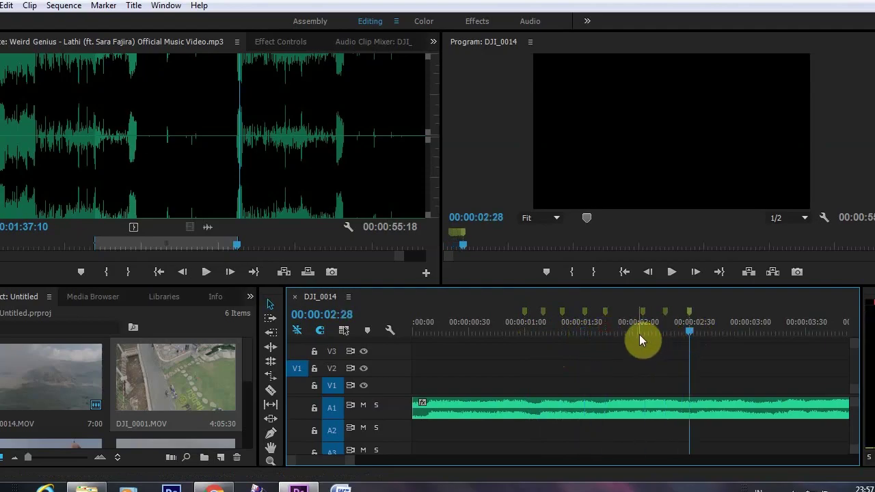
# Undo all the markers placed in the sequence.
pyautogui.hotkey('ctrl', 'z')
pyautogui.hotkey('ctrl', 'z')
pyautogui.hotkey('ctrl', 'z')
pyautogui.hotkey('ctrl', 'z')
pyautogui.hotkey('ctrl', 'z')
pyautogui.hotkey('ctrl', 'z')
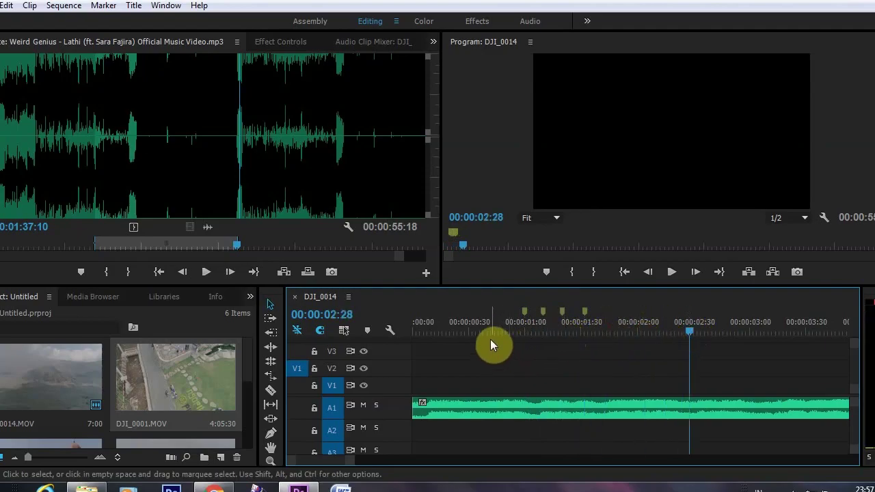
pyautogui.hotkey('ctrl', 'z')
pyautogui.hotkey('ctrl', 'z')
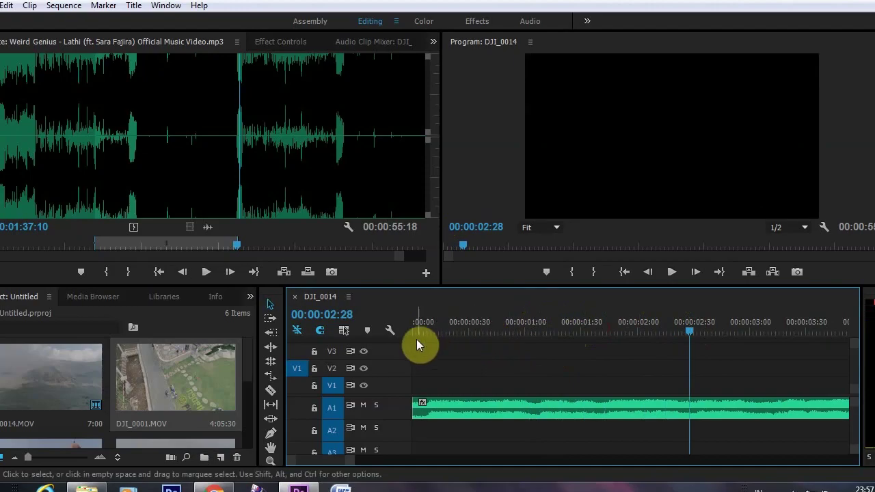
# Play the music from the sequence start and add eleven beat markers between about 3.5 and 7.6 seconds, then stop playback.
pyautogui.moveTo(417, 335); pyautogui.dragTo(402, 331)
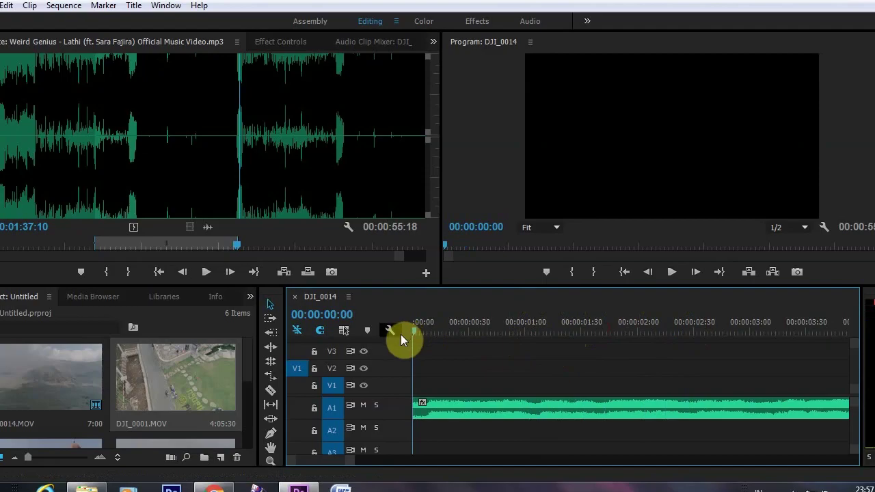
pyautogui.press('space')
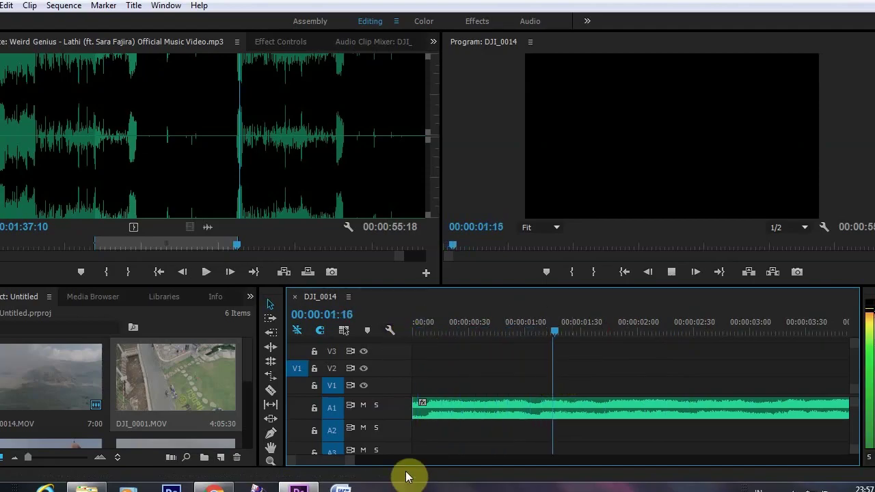
pyautogui.moveTo(351, 460); pyautogui.dragTo(416, 460)
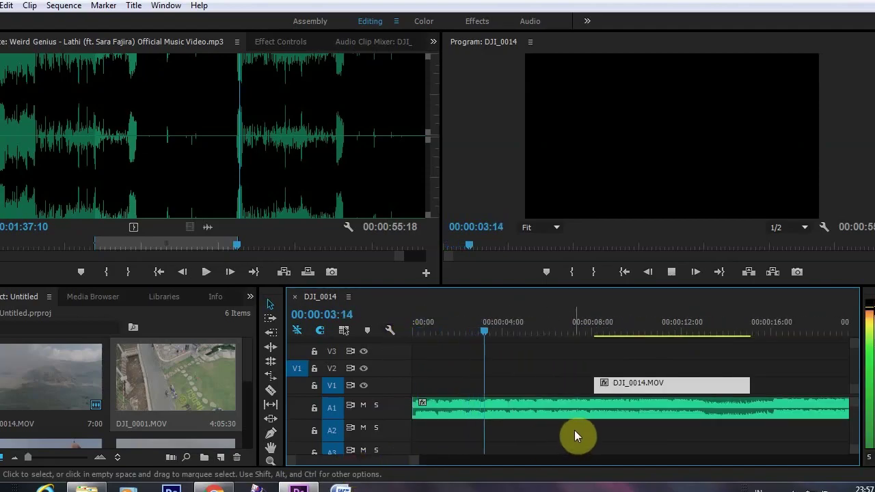
pyautogui.press('m')
pyautogui.press('m')
pyautogui.press('m')
pyautogui.press('m')
pyautogui.press('m')
pyautogui.press('m')
pyautogui.press('m')
pyautogui.press('m')
pyautogui.press('m')
pyautogui.press('m')
pyautogui.press('m')
pyautogui.press('space')
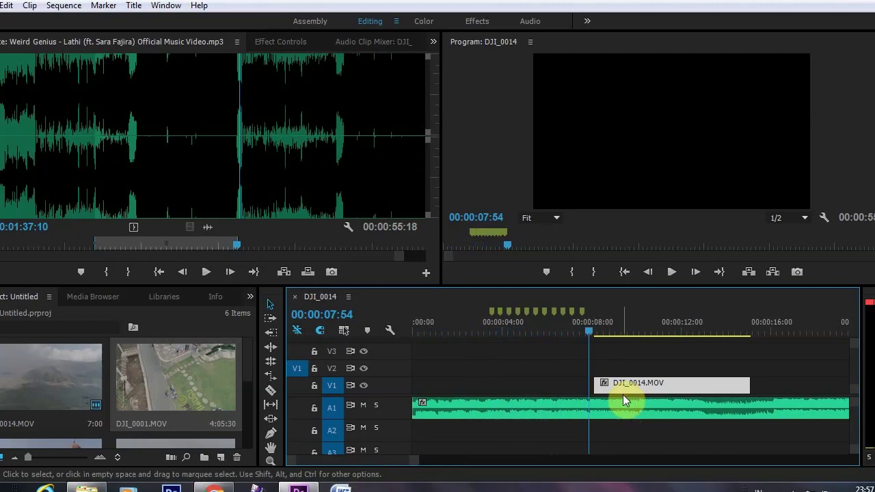
# Move the DJI_0014.MOV clip so it starts at the first beat marker, and try to save the project.
pyautogui.moveTo(416, 465)
pyautogui.mouseDown()
pyautogui.moveTo(344, 465)
pyautogui.moveTo(410, 462)
pyautogui.mouseUp()
pyautogui.moveTo(807, 386); pyautogui.dragTo(628, 384)
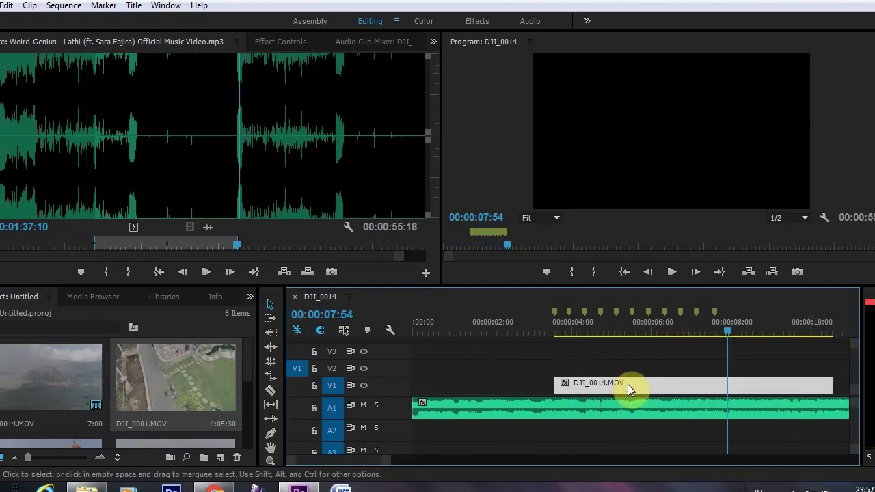
pyautogui.click(687, 367)
pyautogui.click(663, 384)
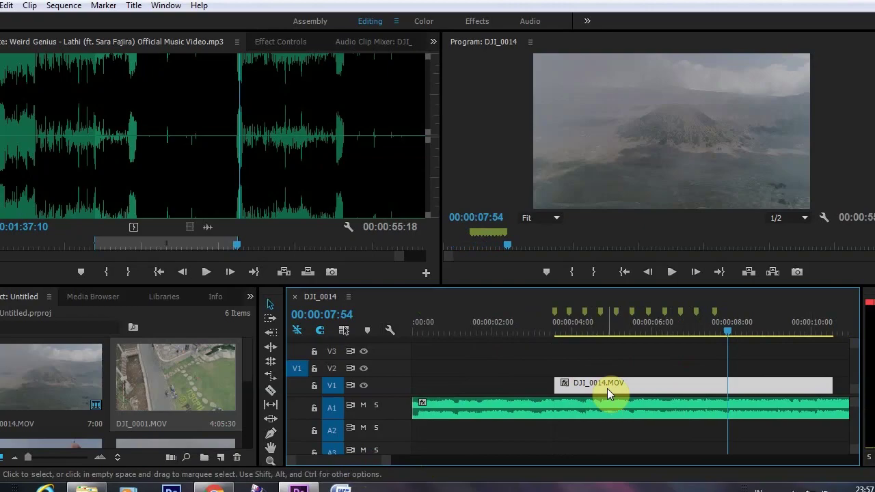
pyautogui.hotkey('ctrl', 's')
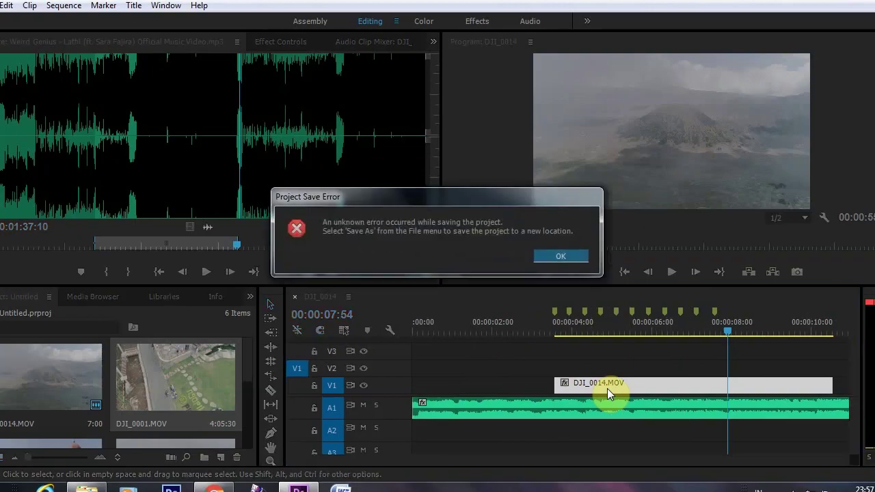
pyautogui.click(555, 259)
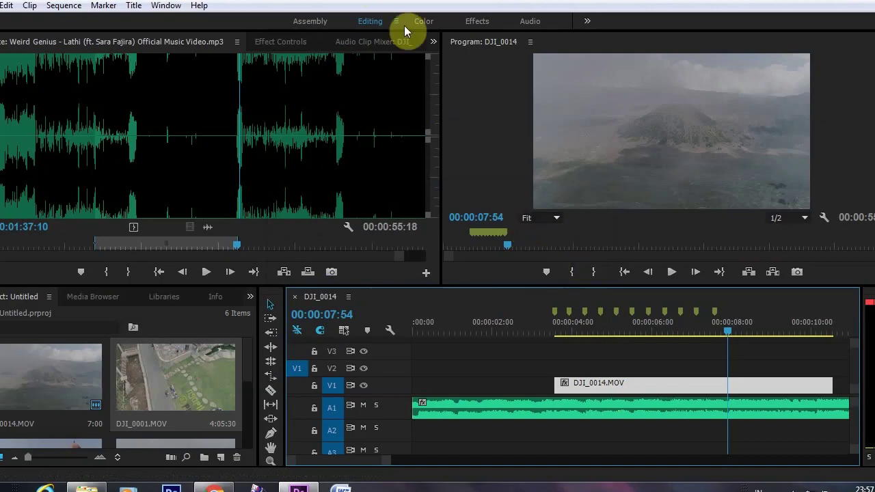
# Set the DJI_0014.MOV clip's speed to 1000% and trim its end to the second beat marker.
pyautogui.rightClick(774, 420)
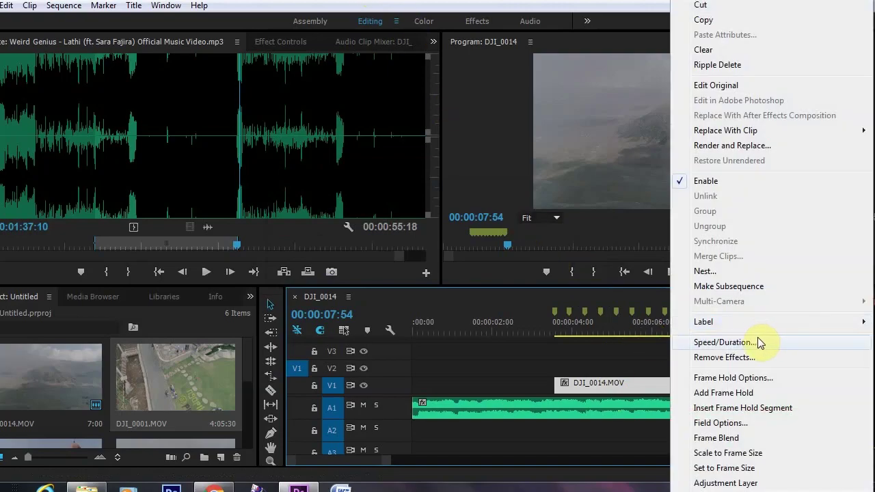
pyautogui.click(724, 342)
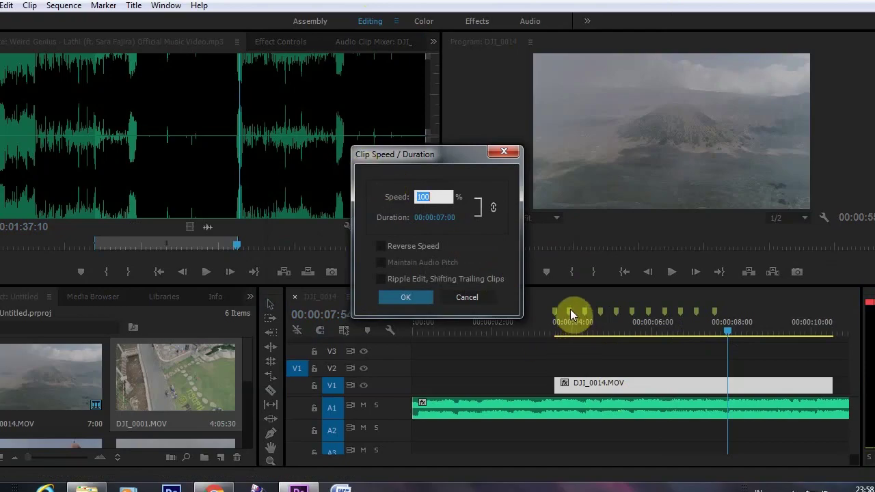
pyautogui.write('100')
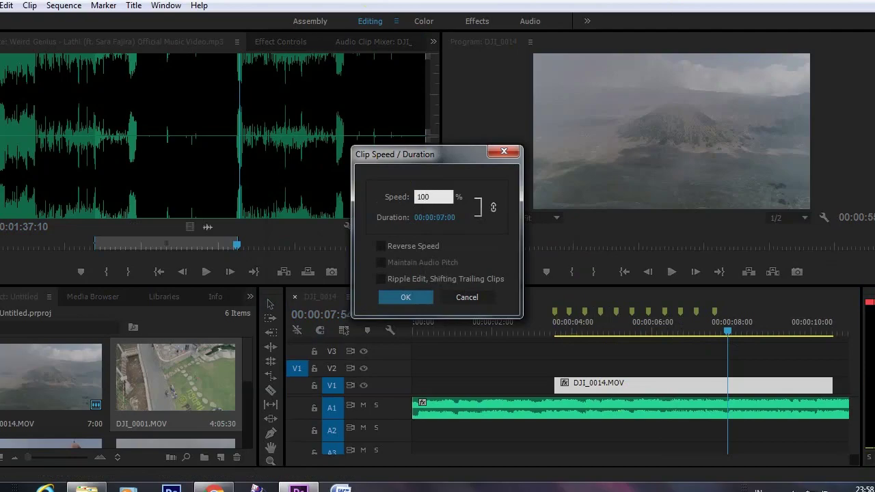
pyautogui.write('0')
pyautogui.press('Return')
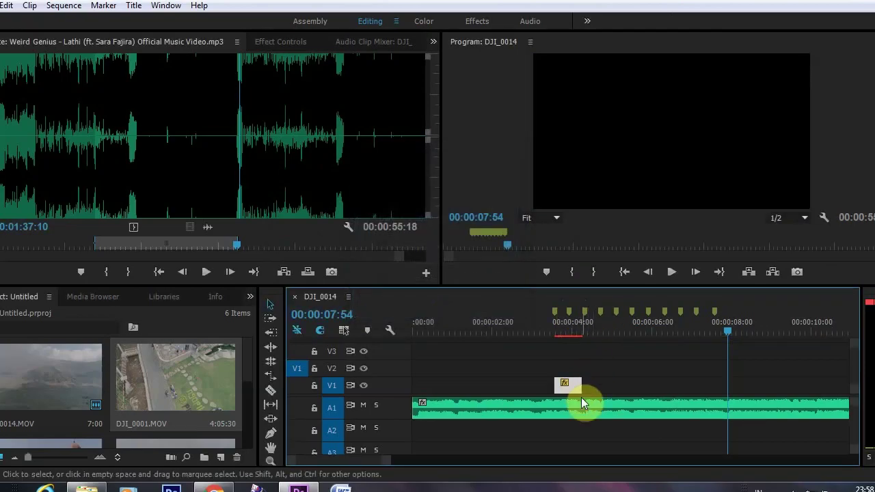
pyautogui.click(549, 330)
pyautogui.moveTo(572, 388); pyautogui.dragTo(568, 387)
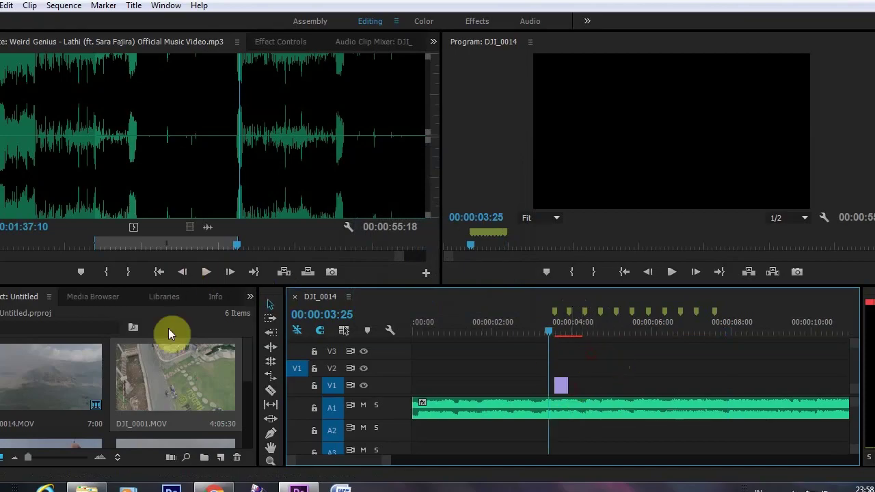
# Mark DJI_0001.MOV (4:05:30 long) from 56:47 to 1:02:17 and place its video on V1 directly after the first clip.
pyautogui.doubleClick(148, 381)
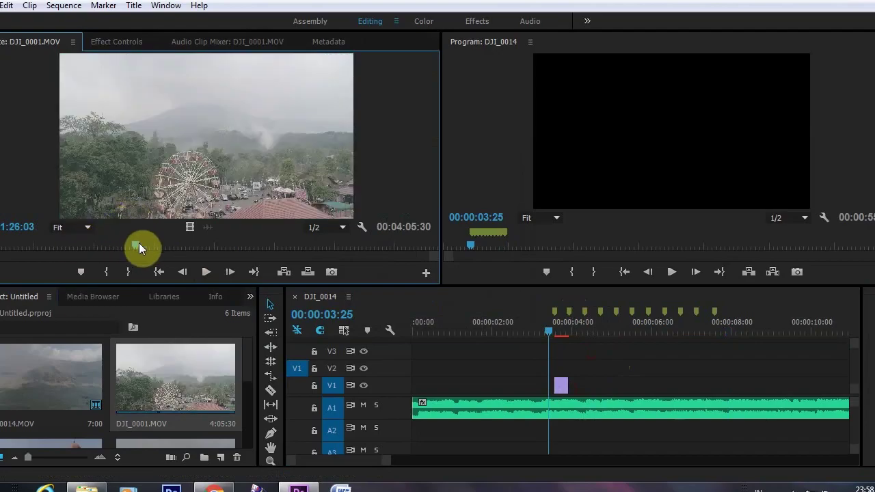
pyautogui.moveTo(134, 245); pyautogui.dragTo(75, 256)
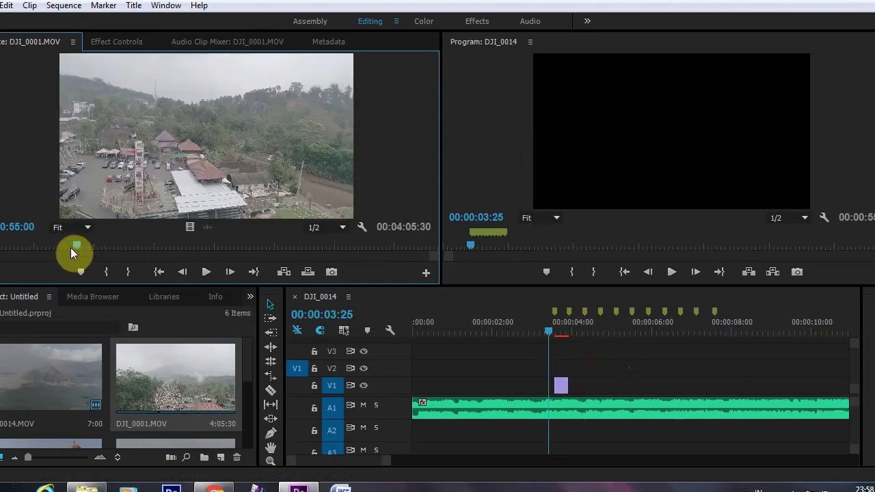
pyautogui.press('space')
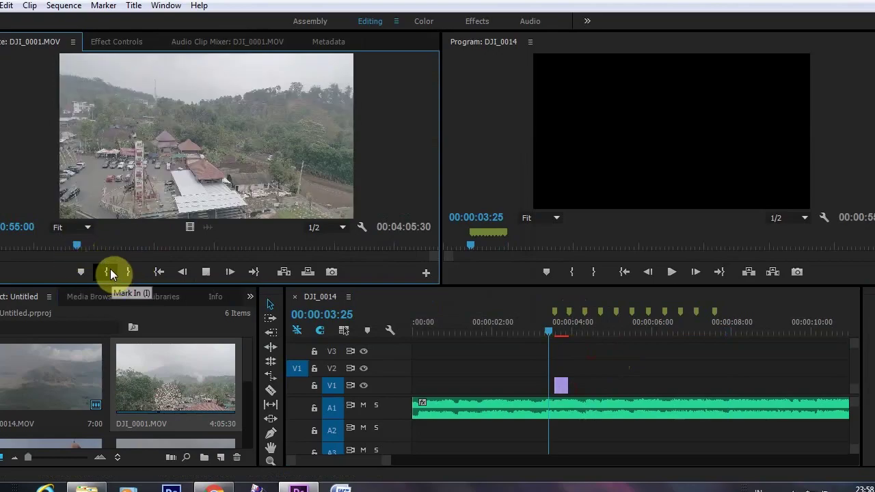
pyautogui.press('space')
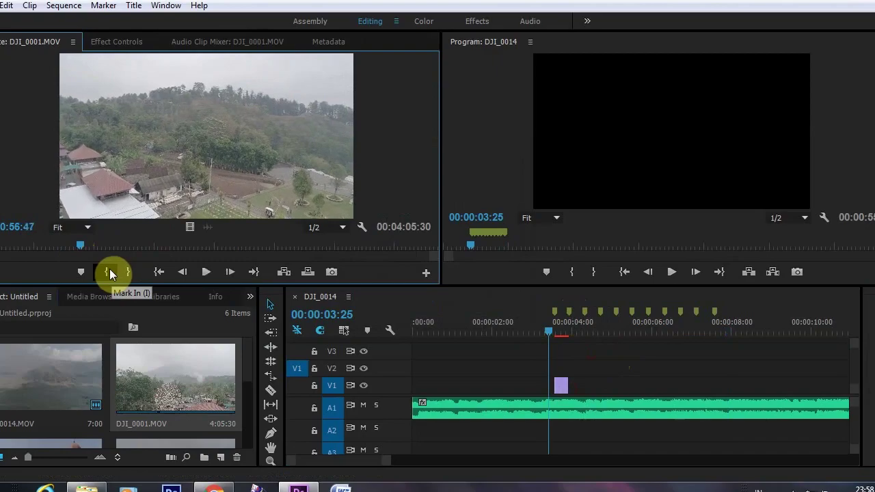
pyautogui.click(110, 272)
pyautogui.press('space')
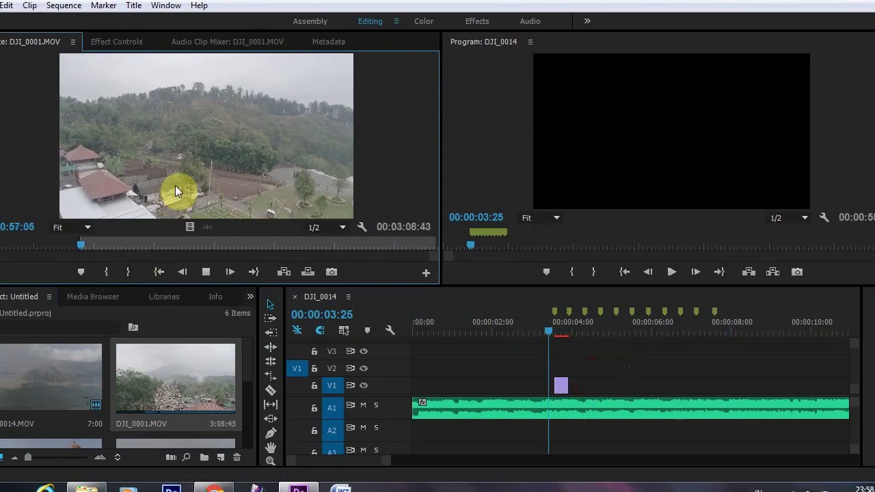
pyautogui.click(128, 272)
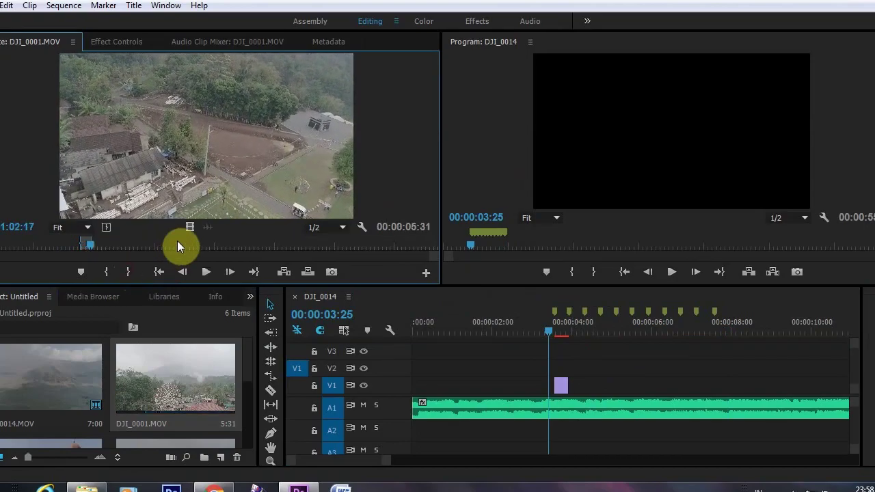
pyautogui.moveTo(185, 229); pyautogui.dragTo(640, 380)
# Set the DJI_0001.MOV clip's speed to 1000% and trim its end to the third beat marker.
pyautogui.rightClick(639, 379)
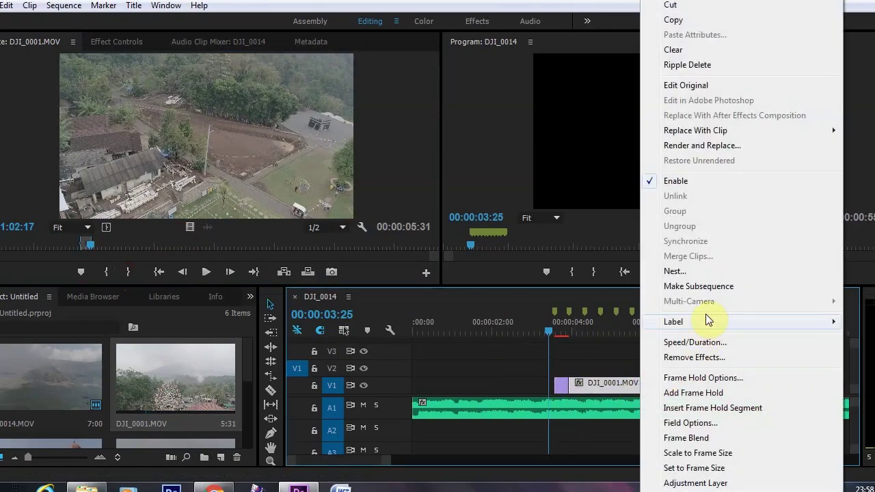
pyautogui.click(710, 340)
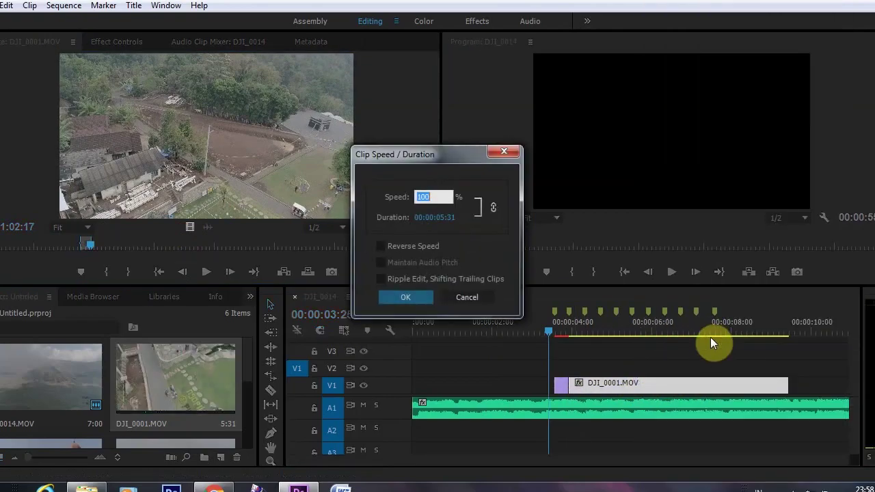
pyautogui.write('100')
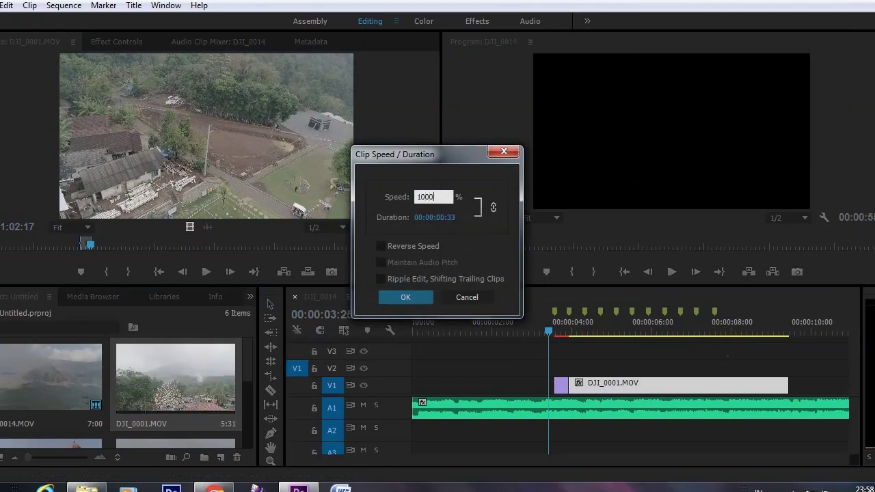
pyautogui.press('Return')
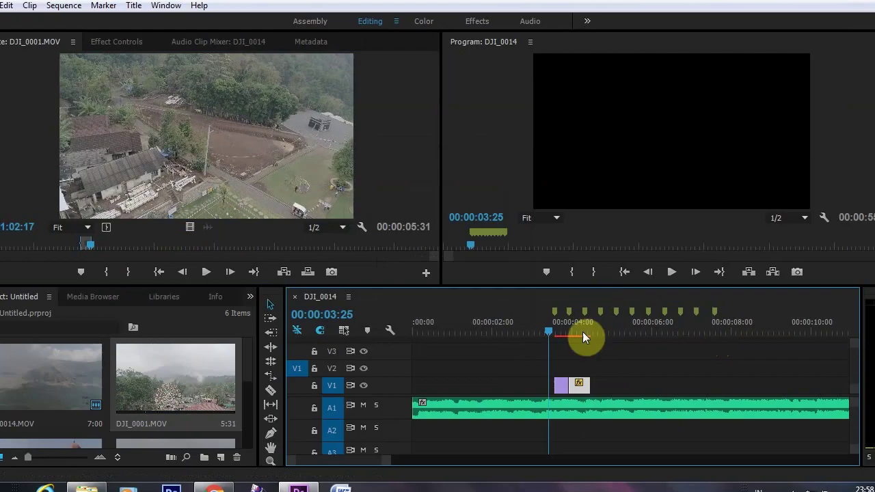
pyautogui.moveTo(590, 386); pyautogui.dragTo(585, 386)
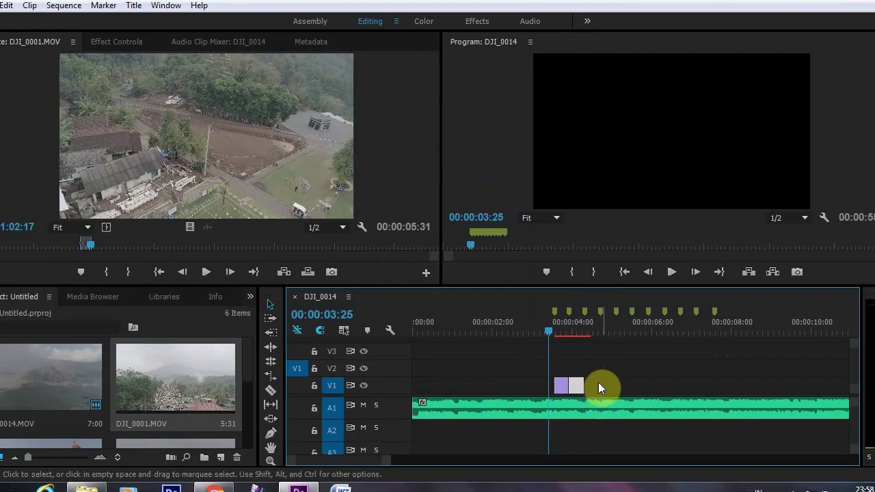
# Mark an in point about 33 seconds into DJI_0001.MOV (5:39:17 long) and place its video on V1 directly after the second clip.
pyautogui.scroll(-2, 135, 376)
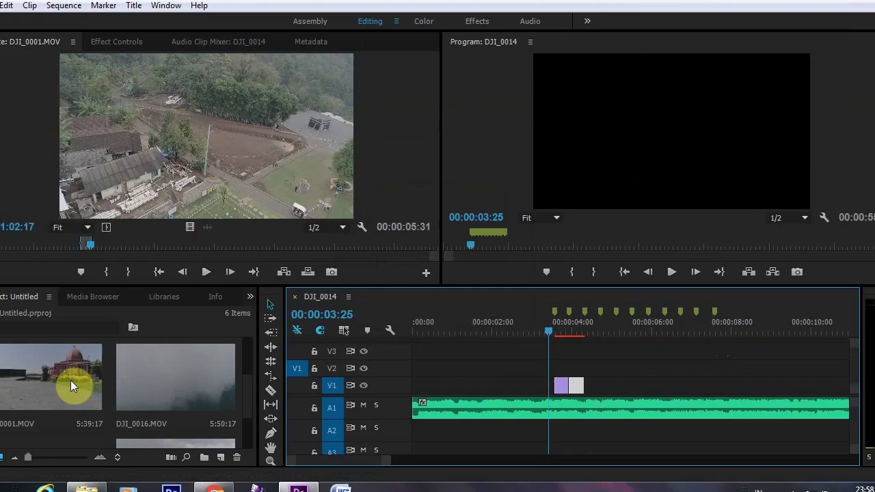
pyautogui.doubleClick(71, 380)
pyautogui.click(17, 251)
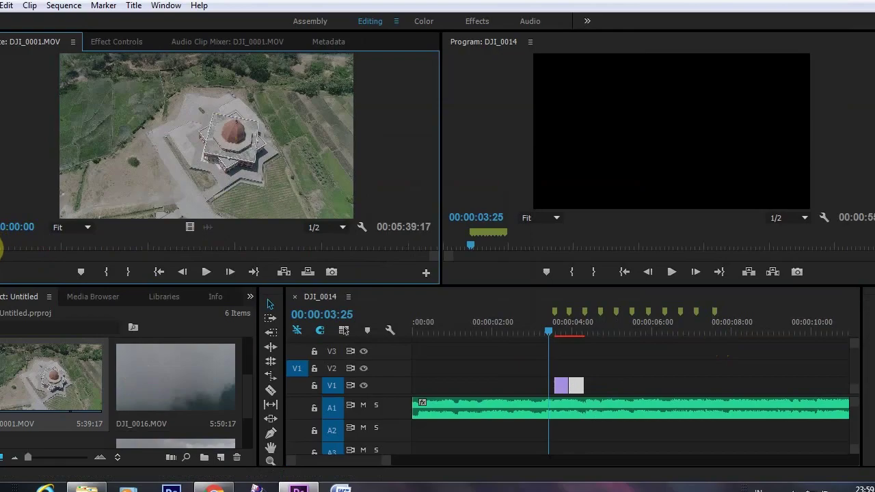
pyautogui.click(9, 246)
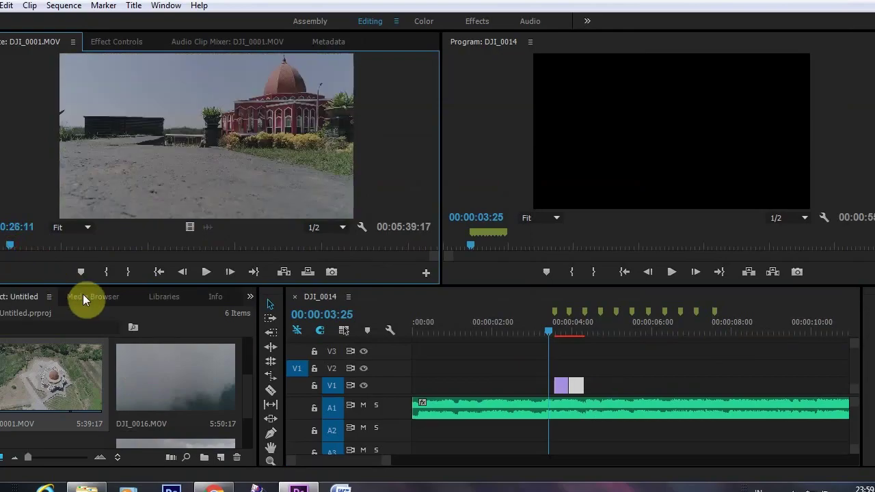
pyautogui.click(105, 269)
pyautogui.press('space')
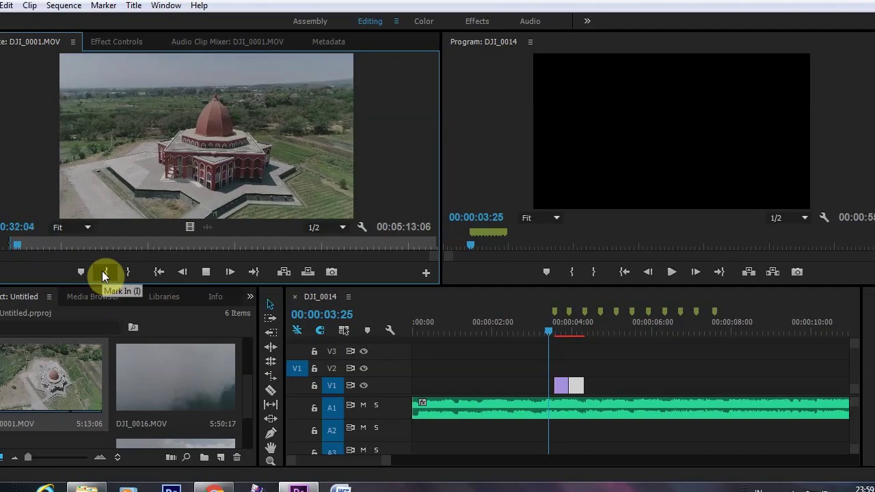
pyautogui.click(105, 272)
pyautogui.press('space')
pyautogui.press('space')
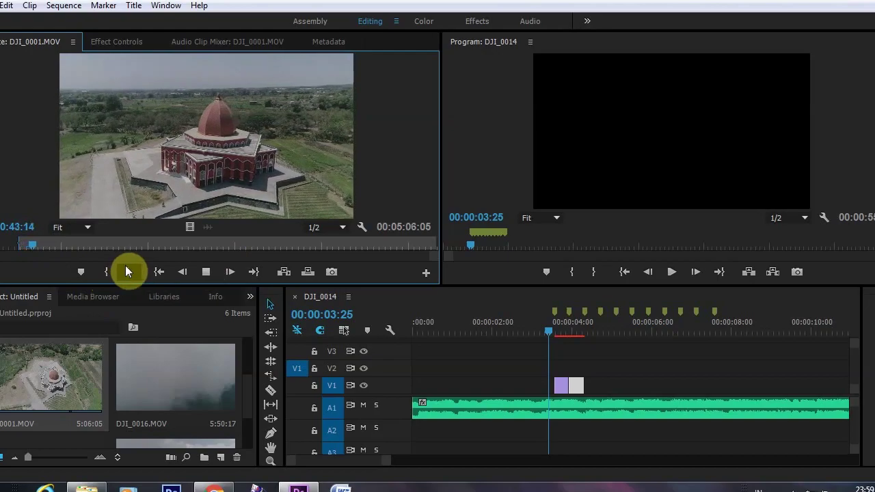
pyautogui.press('space')
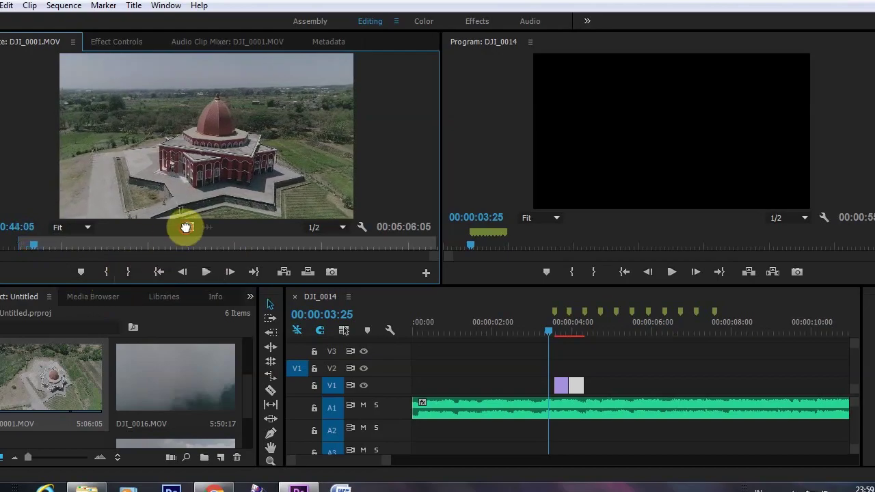
pyautogui.moveTo(186, 227); pyautogui.dragTo(663, 382)
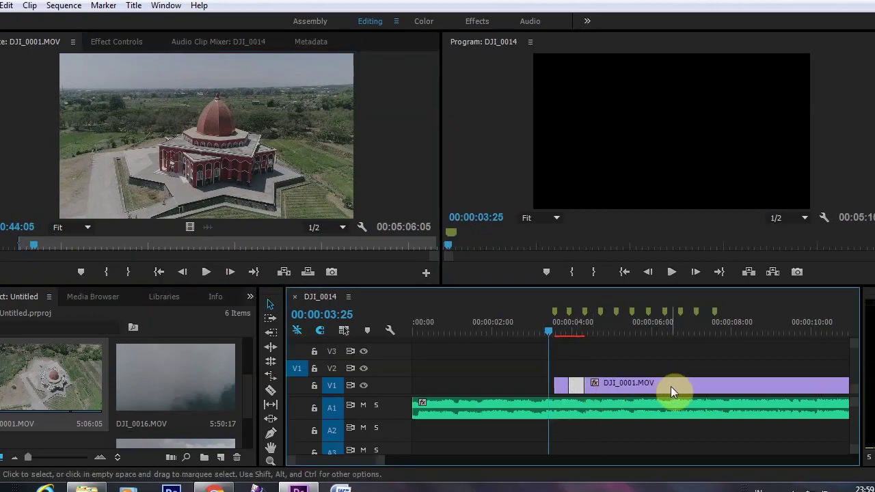
# Set the third clip's speed on V1 to about 1000%.
pyautogui.rightClick(673, 391)
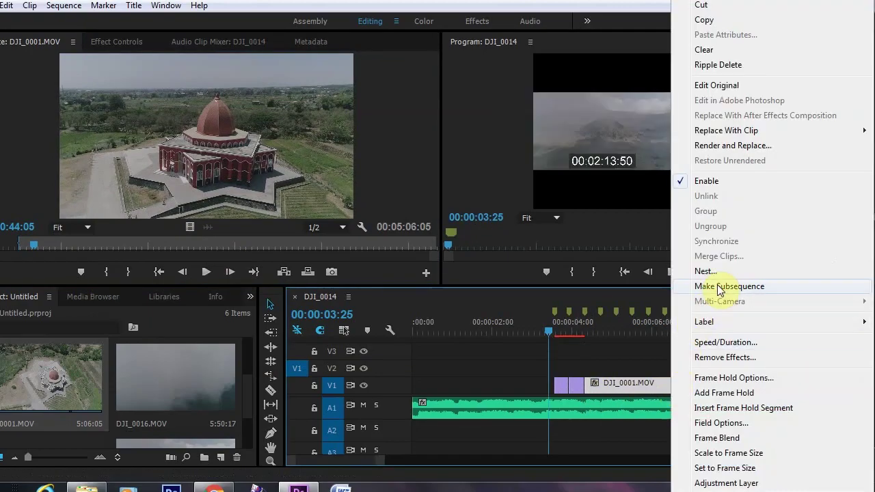
pyautogui.click(726, 342)
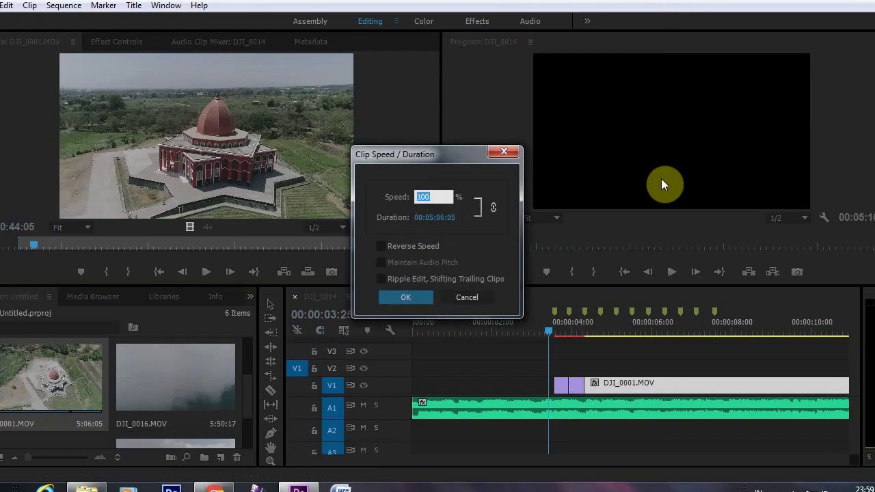
pyautogui.write('1')
pyautogui.press('Return')
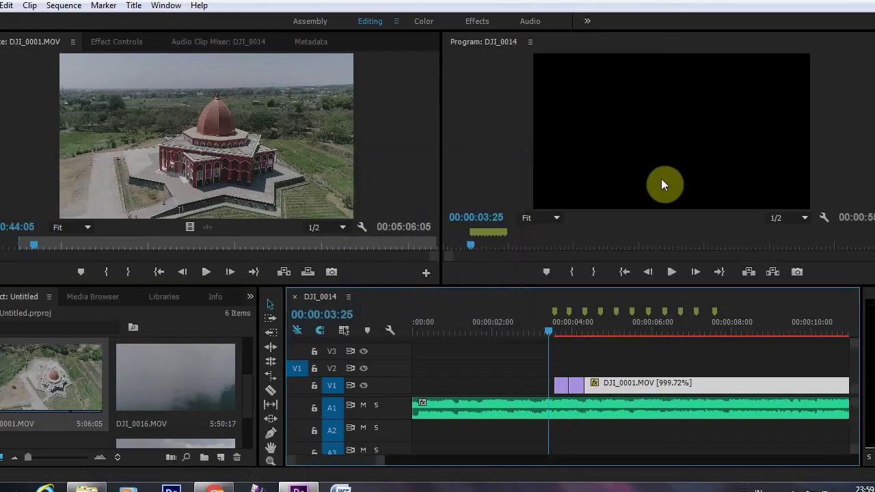
# Set the speed of the third clip, DJI_0001.MOV, on V1 to 2000%.
pyautogui.rightClick(635, 382)
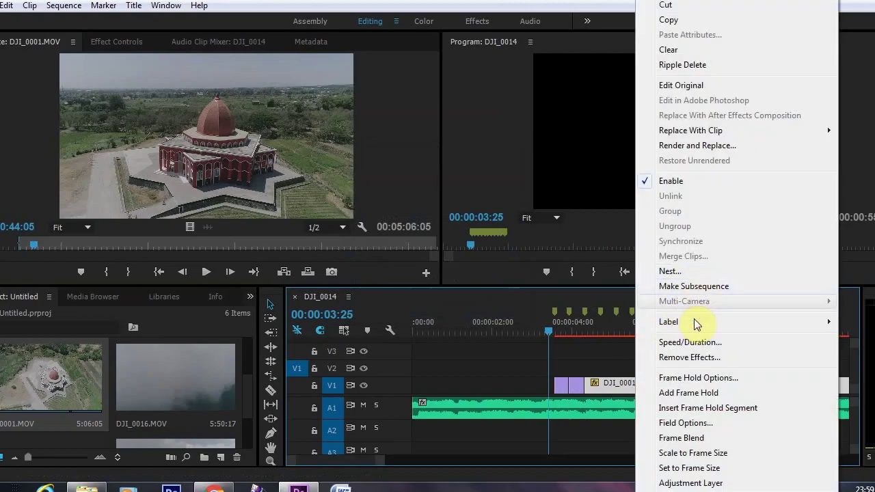
pyautogui.click(673, 341)
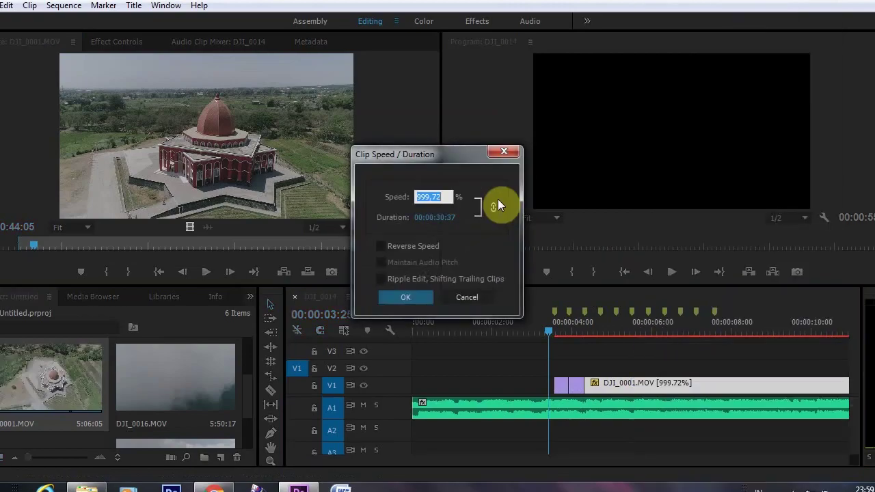
pyautogui.write('20')
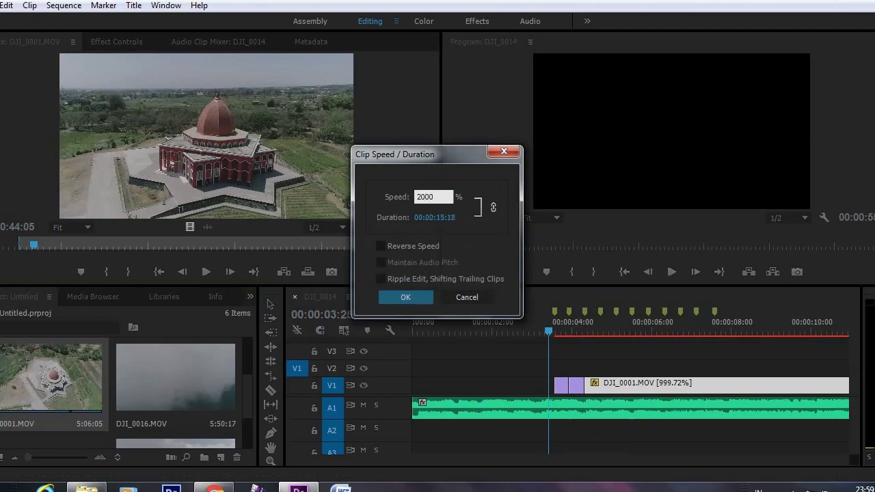
pyautogui.write('00')
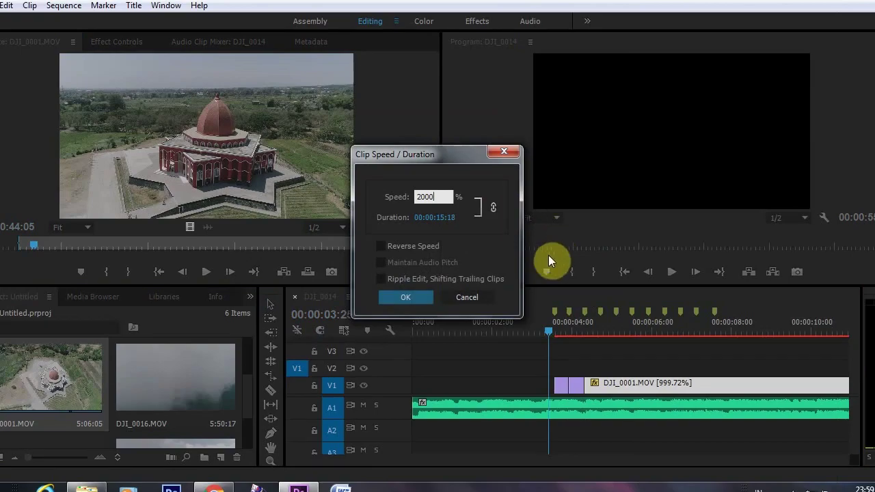
pyautogui.click(421, 299)
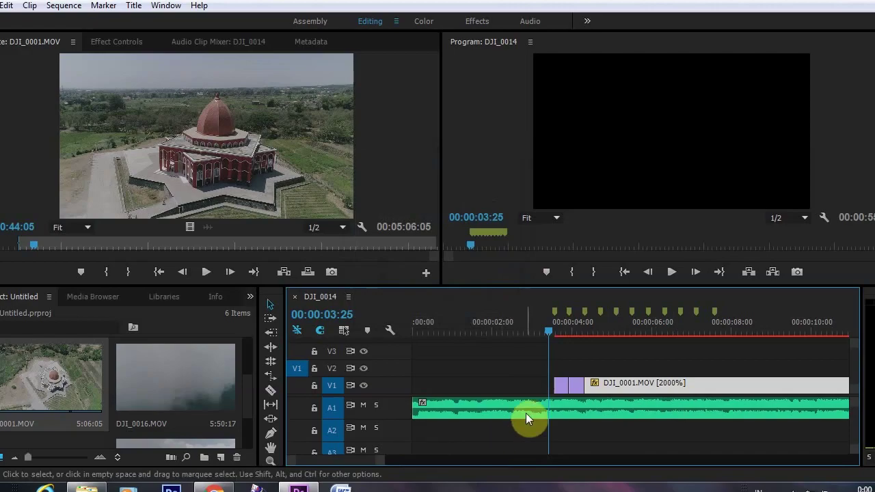
# Split the 2000% DJI_0001.MOV clip at the fourth beat marker and delete the part after the cut.
pyautogui.press('c')
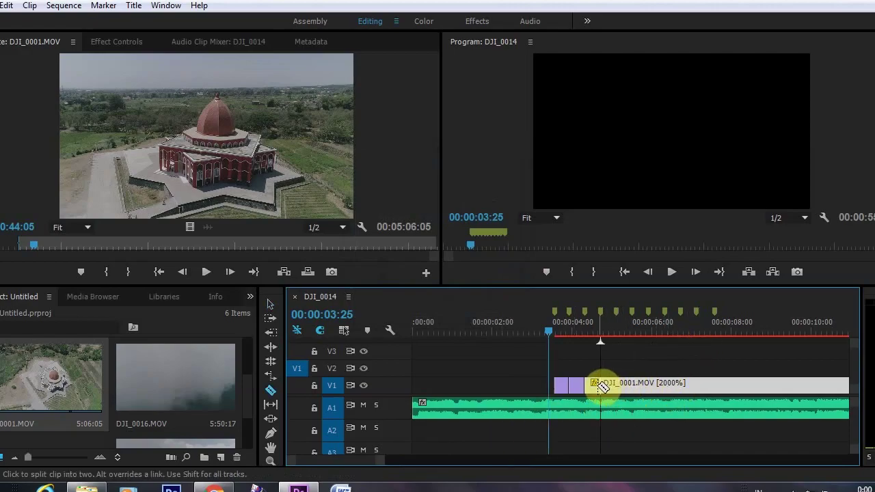
pyautogui.click(600, 385)
pyautogui.press('v')
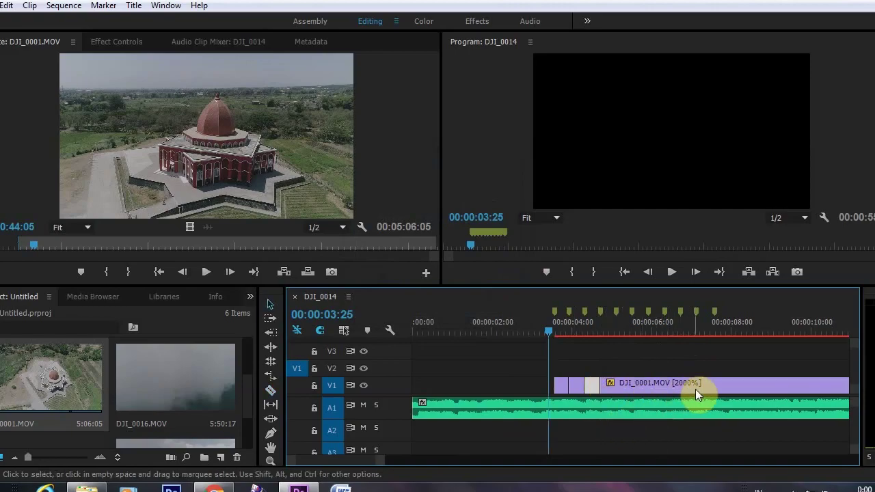
pyautogui.click(723, 384)
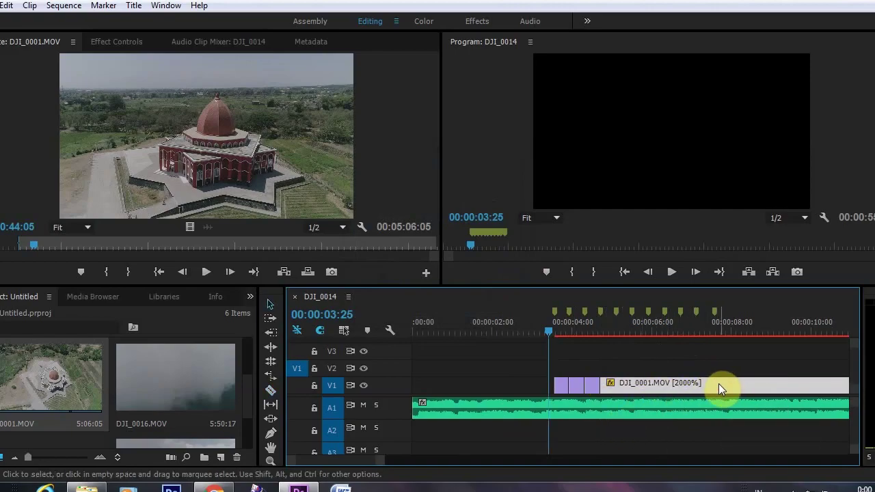
pyautogui.press('Delete')
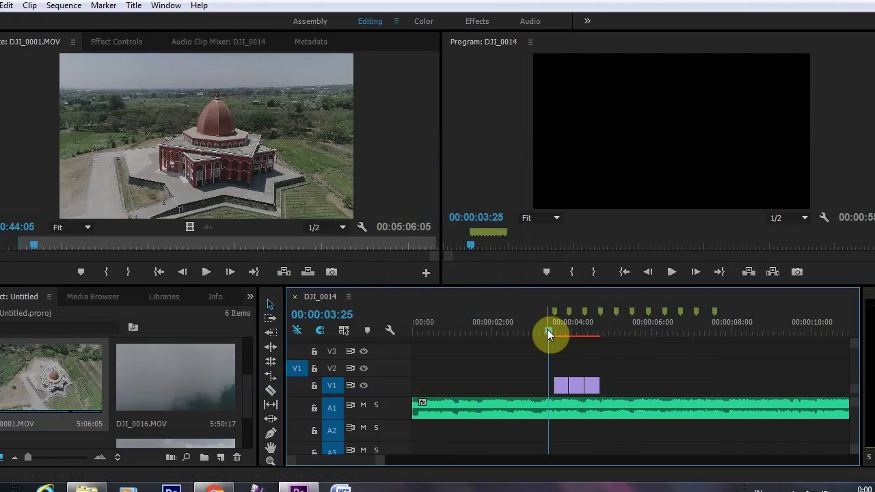
# Play back the three clips from just before the first beat marker to check their timing against the music.
pyautogui.press('space')
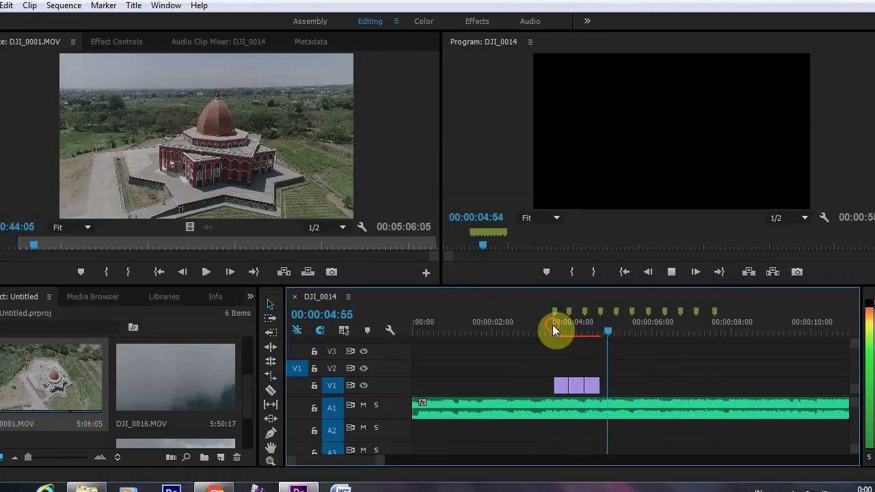
pyautogui.click(552, 330)
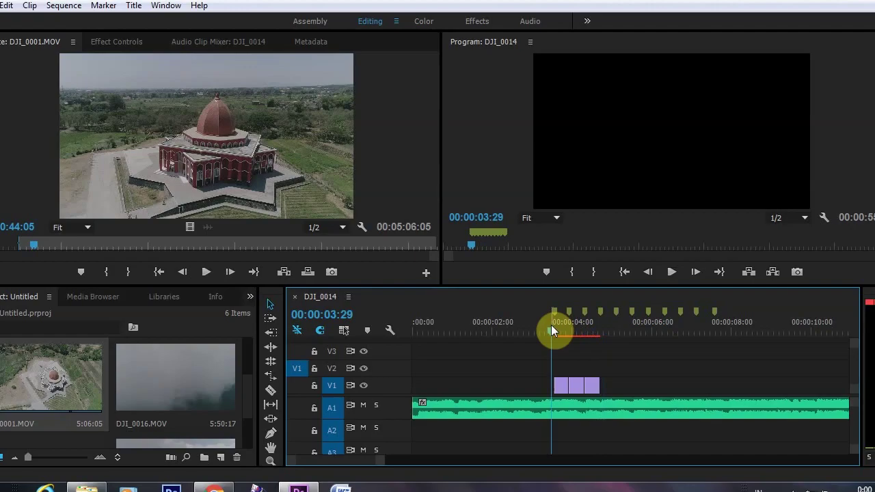
pyautogui.press('space')
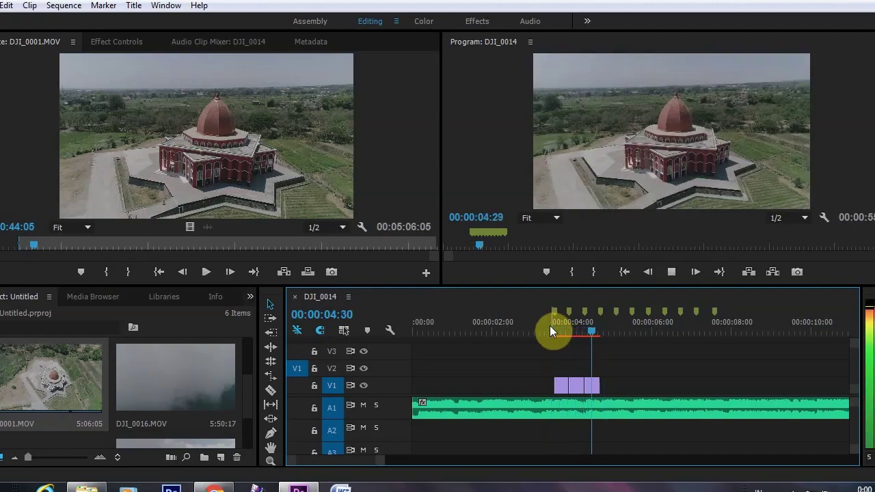
pyautogui.click(511, 328)
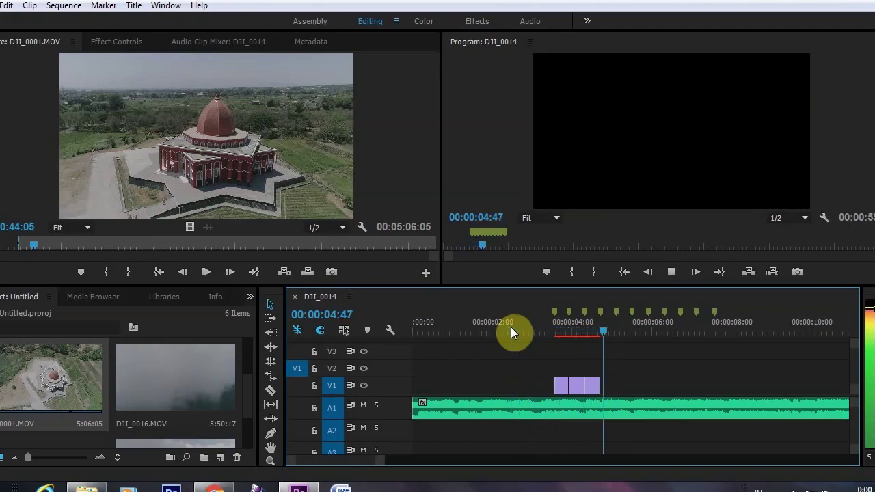
pyautogui.press('space')
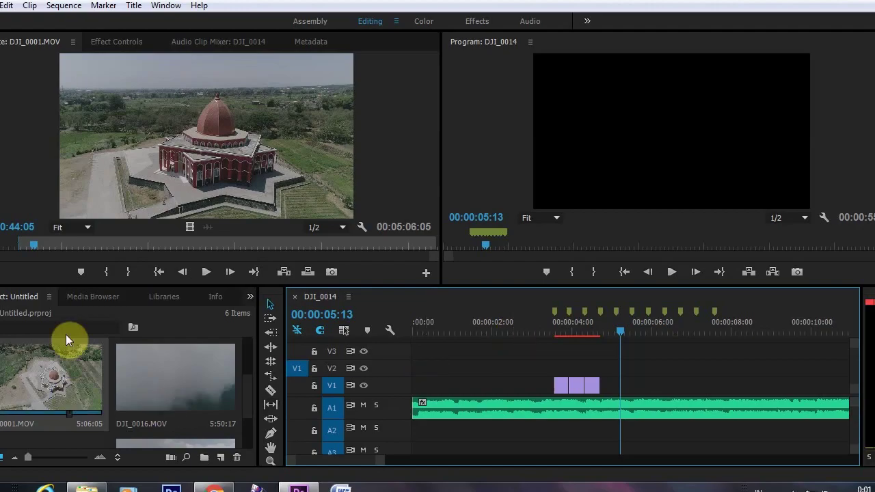
# Review the marked part of the source DJI_0001.MOV mosque footage and mark its out point at 46:19.
pyautogui.moveTo(36, 245); pyautogui.dragTo(21, 248)
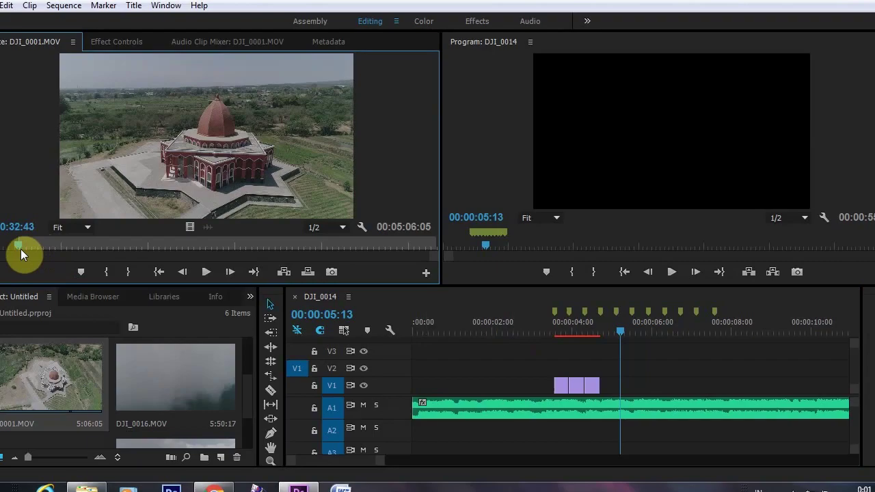
pyautogui.press('space')
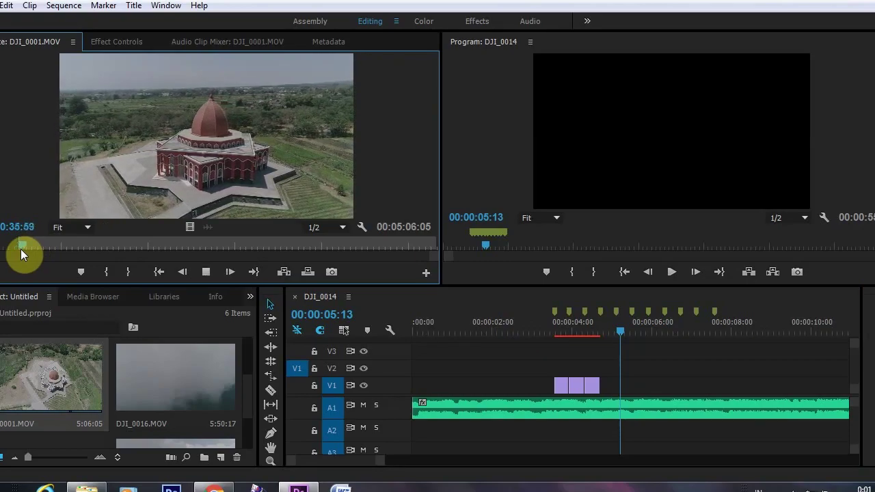
pyautogui.moveTo(21, 247); pyautogui.dragTo(34, 245)
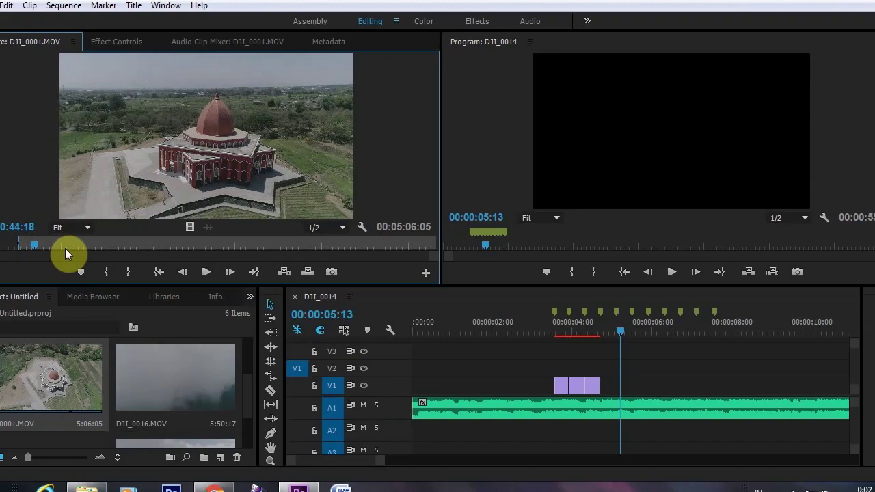
pyautogui.moveTo(31, 242); pyautogui.dragTo(33, 242)
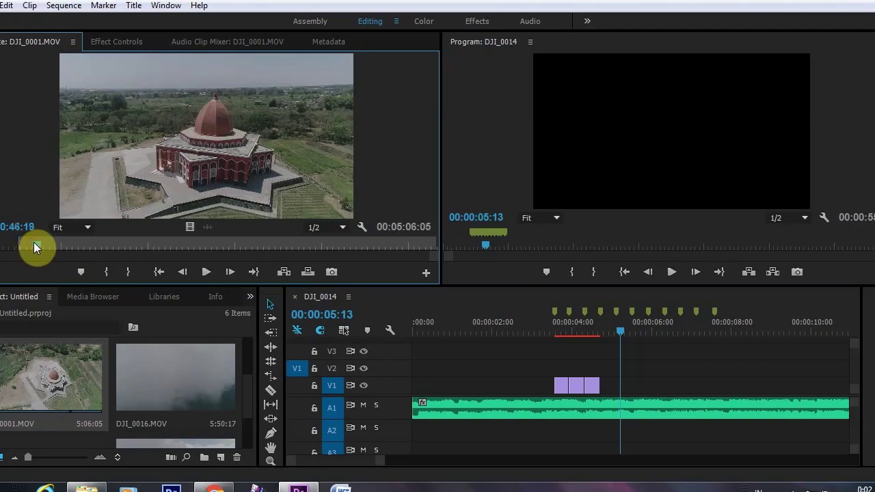
pyautogui.click(119, 270)
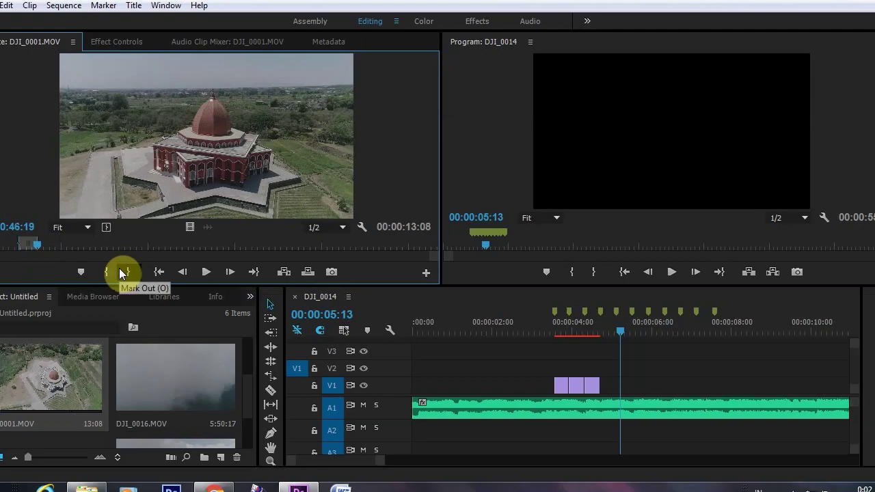
# Open DJI_0016.MOV as the source, find the foggy hillside shot and mark its in point and an out point at 1:46:32.
pyautogui.scroll(-2, 162, 412)
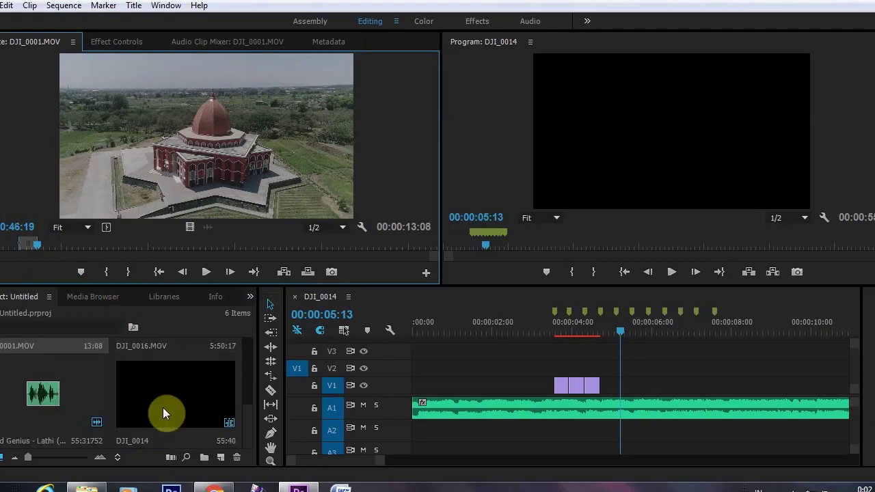
pyautogui.scroll(2, 177, 380)
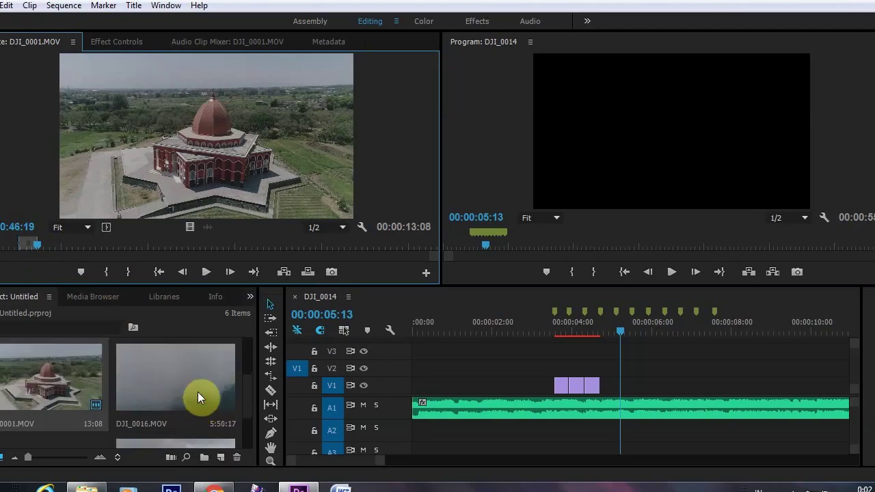
pyautogui.doubleClick(197, 392)
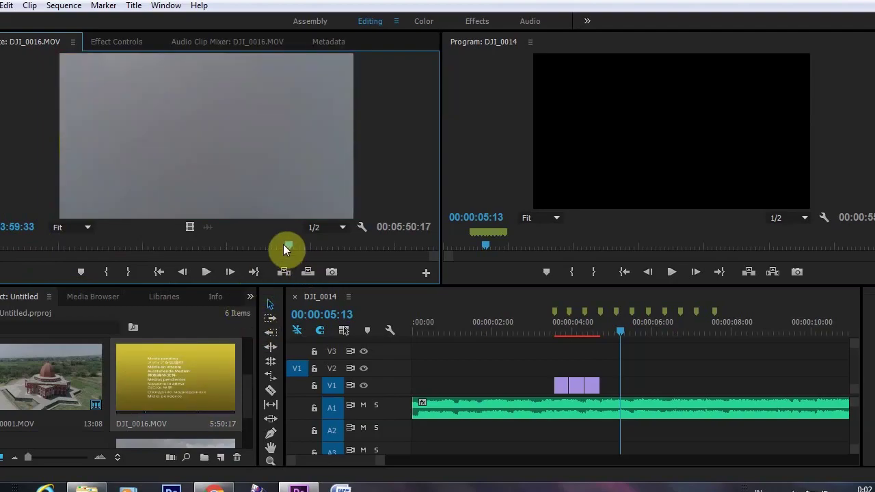
pyautogui.moveTo(287, 242); pyautogui.dragTo(86, 251)
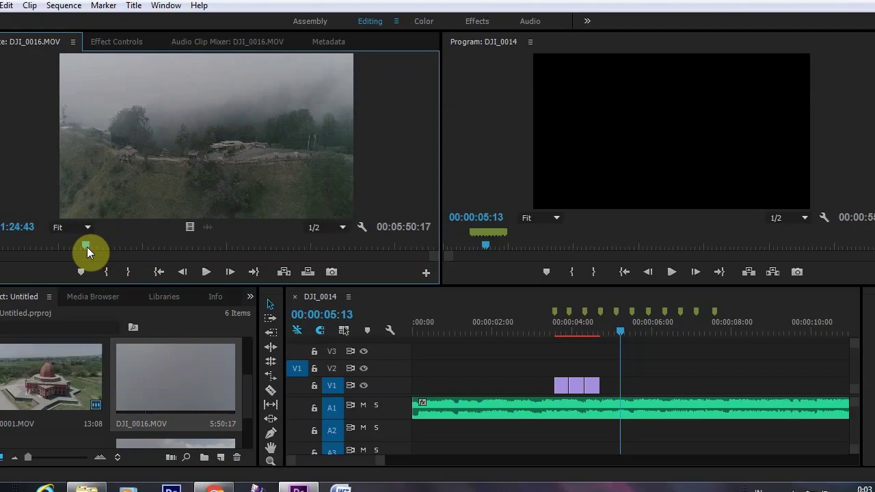
pyautogui.press('space')
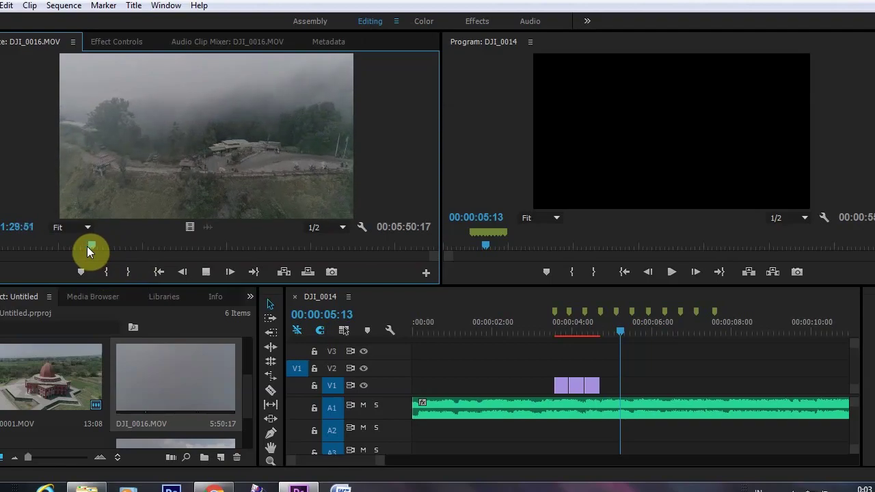
pyautogui.click(107, 271)
pyautogui.moveTo(87, 245); pyautogui.dragTo(114, 245)
pyautogui.click(128, 271)
# Place only the video of the marked DJI_0016.MOV range on V1 at the fifth beat marker and reverse its playback.
pyautogui.moveTo(190, 226); pyautogui.dragTo(619, 387)
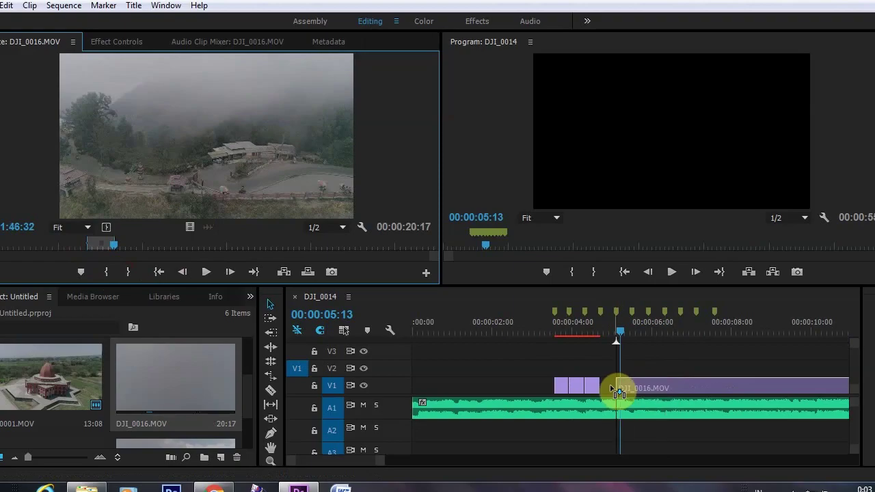
pyautogui.rightClick(659, 390)
pyautogui.click(730, 347)
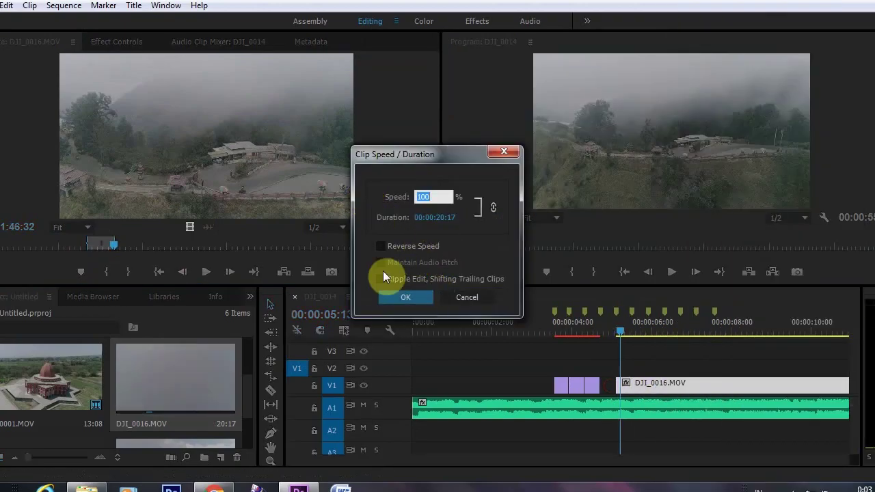
pyautogui.click(418, 247)
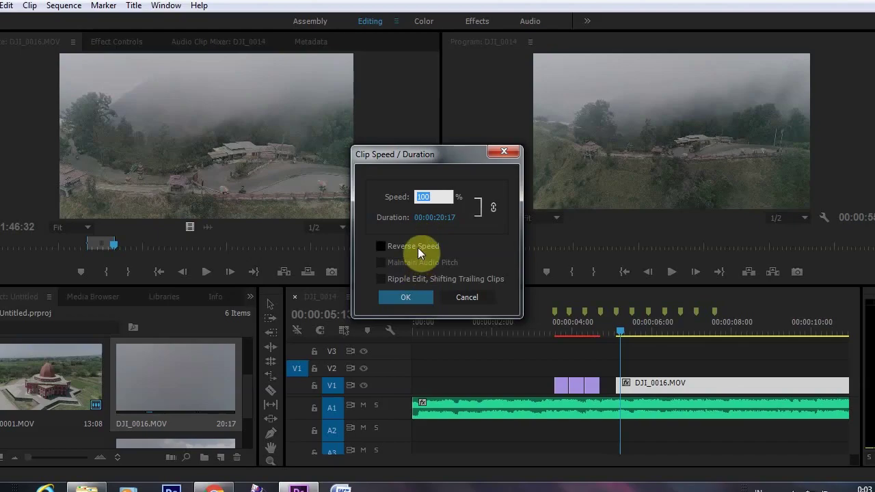
pyautogui.click(423, 297)
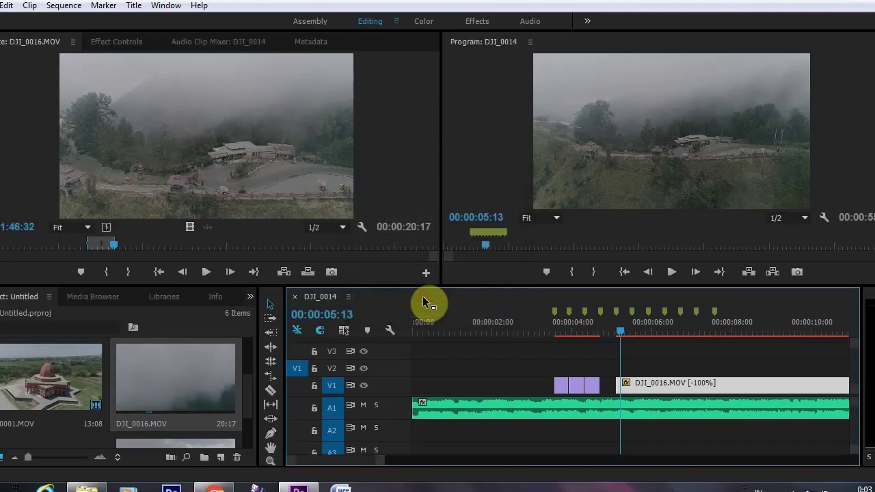
pyautogui.press('space')
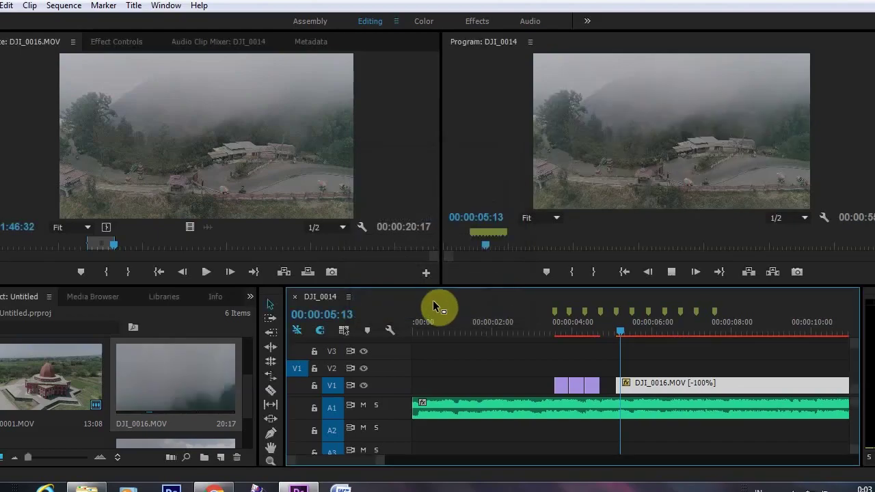
# Set the speed of the reversed DJI_0016.MOV clip on V1 to 1000%.
pyautogui.rightClick(678, 386)
pyautogui.click(734, 348)
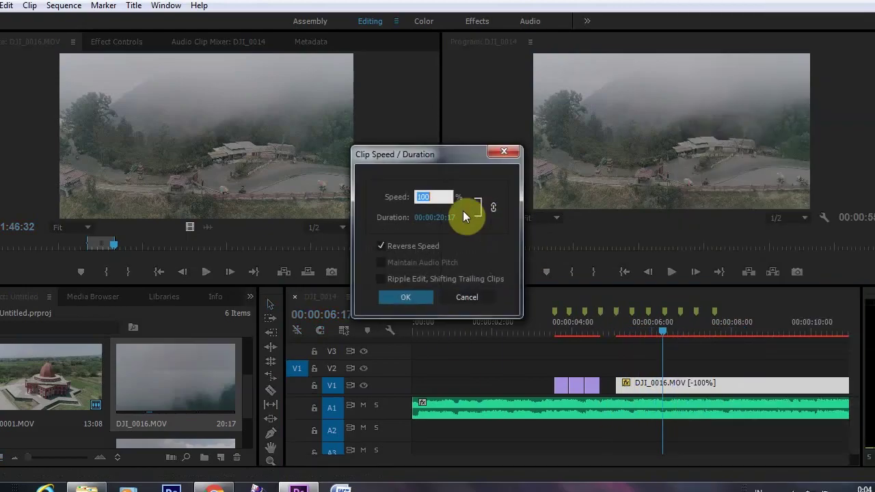
pyautogui.write('1000')
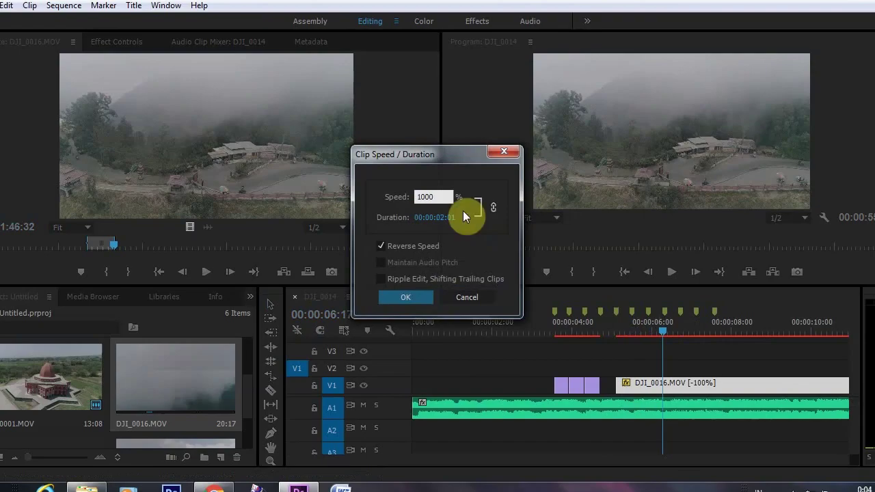
pyautogui.press('Return')
# Play back and scrub the reversed DJI_0016.MOV clip from the fifth beat marker to check its motion against the music.
pyautogui.click(617, 334)
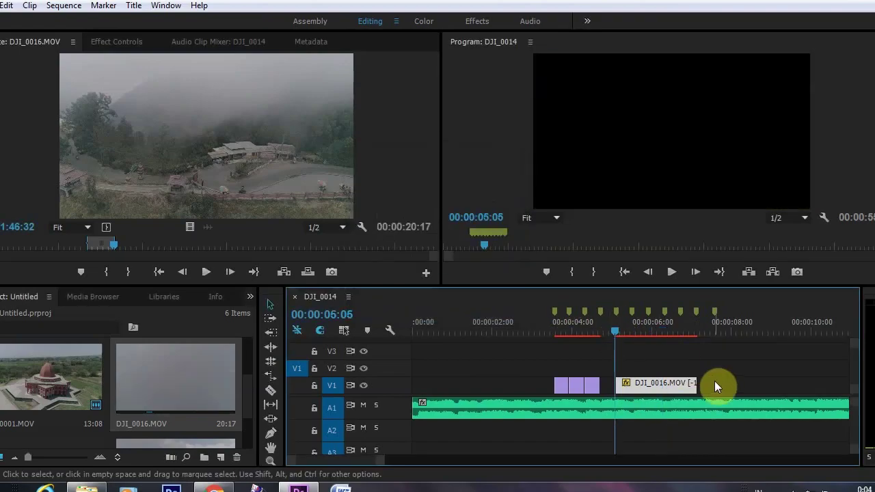
pyautogui.press('space')
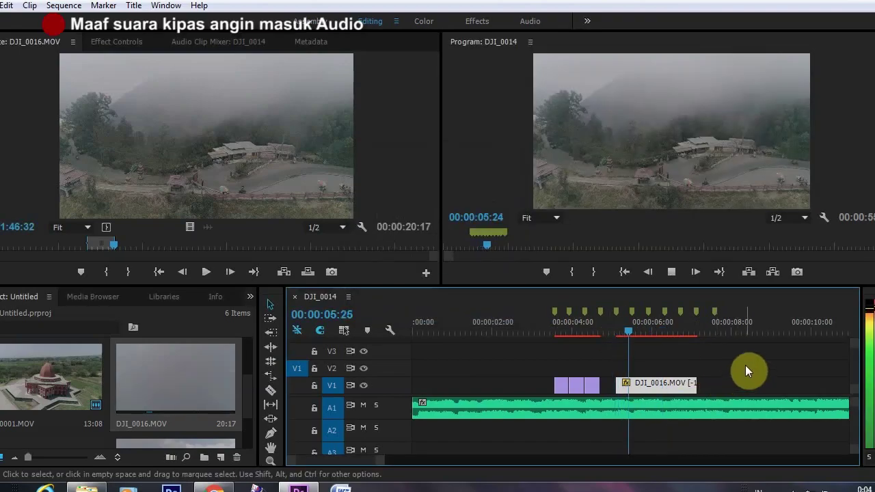
pyautogui.press('space')
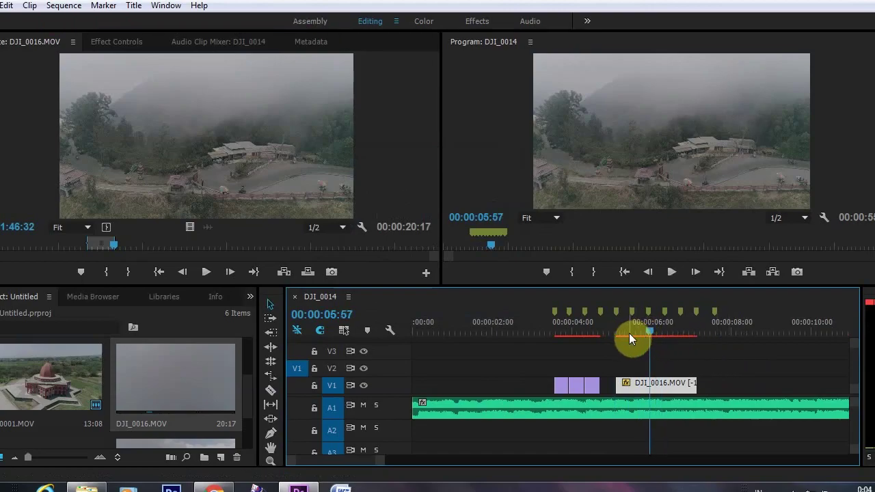
pyautogui.click(619, 331)
pyautogui.moveTo(619, 330); pyautogui.dragTo(641, 328)
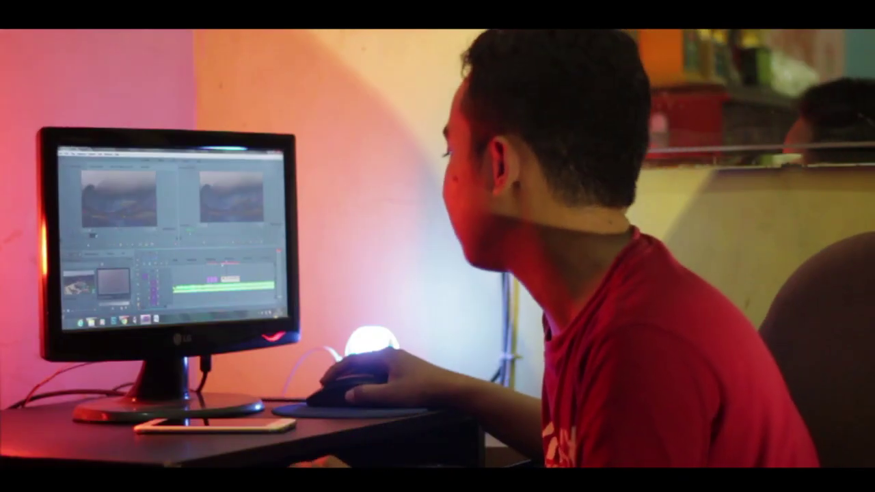